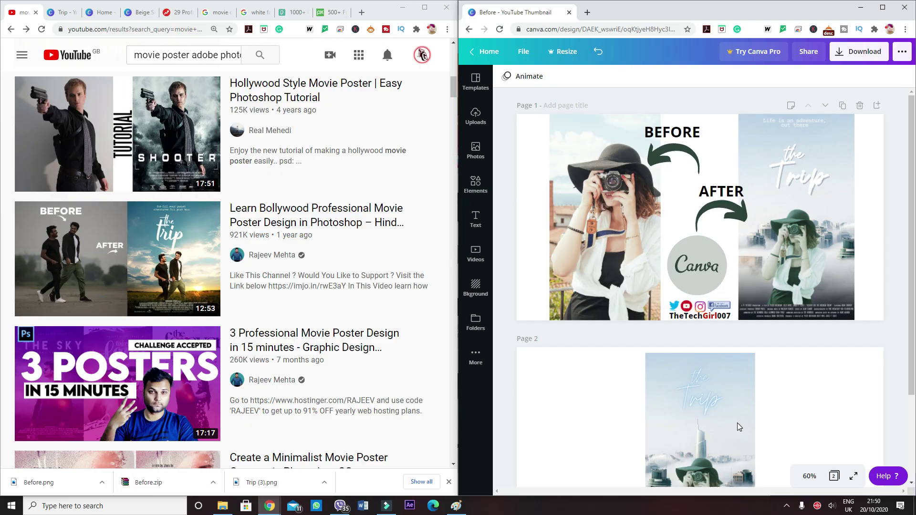
- Open the 'Trip - Your Story' Canva tab full-window, showing the finished movie poster
{"action": "mouse_move", "coordinate": [80, 246]}
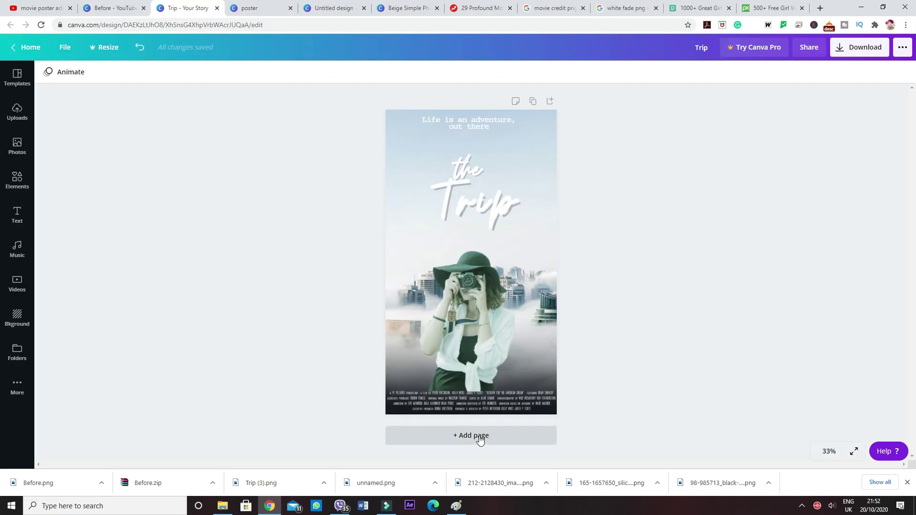
- Create an empty Page 2 beneath the finished 'the Trip' poster with '+ Add page'
{"action": "left_click", "coordinate": [480, 440]}
{"action": "scroll", "coordinate": [256, 254], "scroll_direction": "up", "scroll_amount": 6}
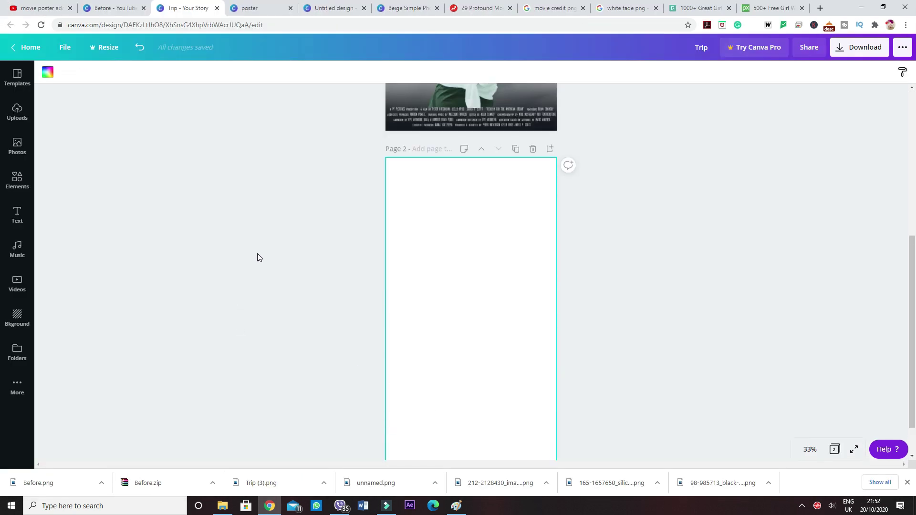
{"action": "scroll", "coordinate": [257, 254], "scroll_direction": "up", "scroll_amount": 1}
{"action": "scroll", "coordinate": [257, 254], "scroll_direction": "down", "scroll_amount": 1}
{"action": "scroll", "coordinate": [257, 253], "scroll_direction": "up", "scroll_amount": 1}
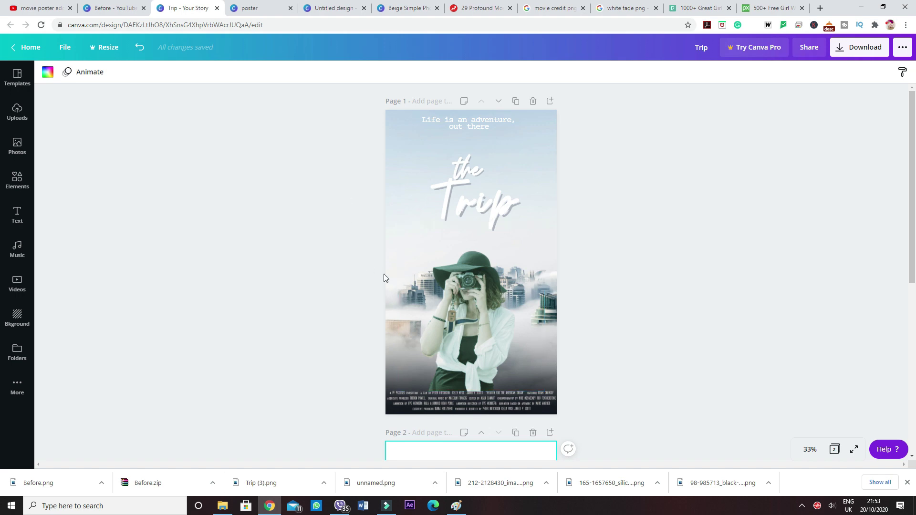
{"action": "scroll", "coordinate": [695, 276], "scroll_direction": "down", "scroll_amount": 5}
- Show the Pexels 'skyline' search results, including the city rising out of fog
{"action": "left_click", "coordinate": [700, 8]}
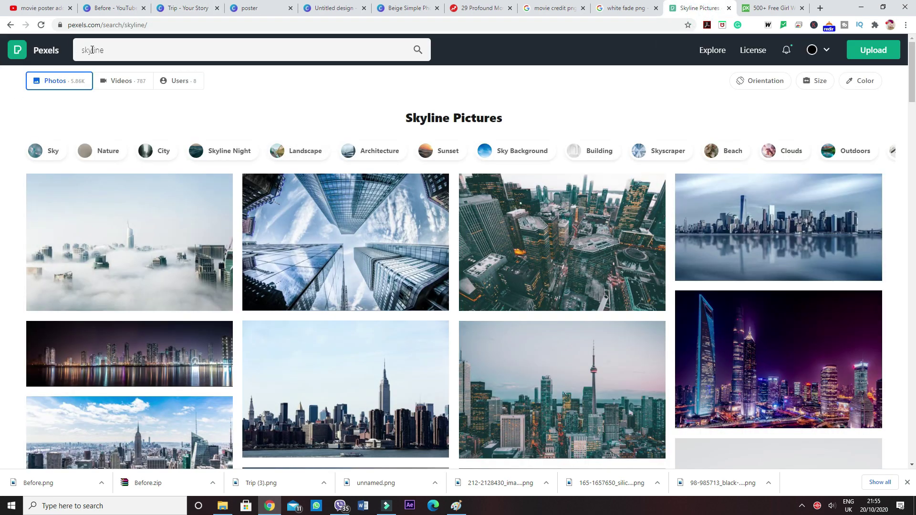
{"action": "mouse_move", "coordinate": [144, 242]}
- Drag the foggy city photo from Uploads onto page 2 and set it as the background
{"action": "left_click", "coordinate": [199, 7]}
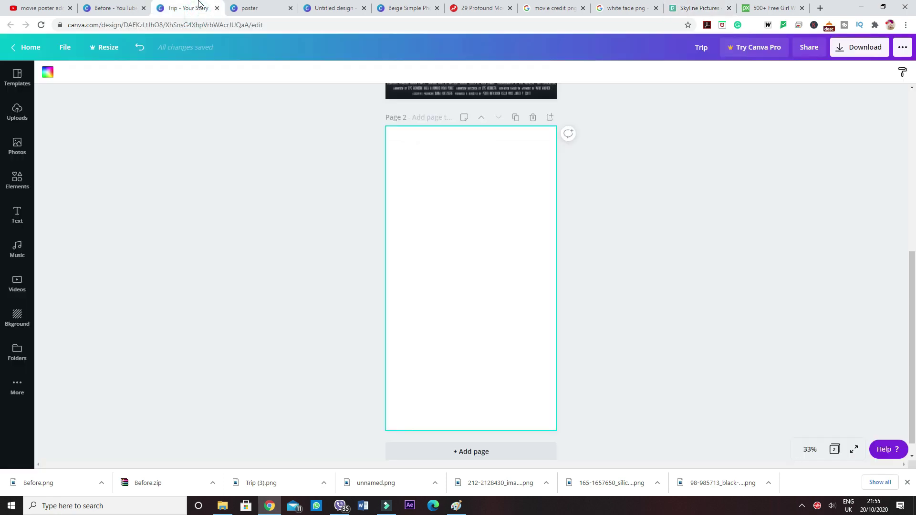
{"action": "left_click", "coordinate": [9, 114]}
{"action": "scroll", "coordinate": [184, 297], "scroll_direction": "down", "scroll_amount": 3}
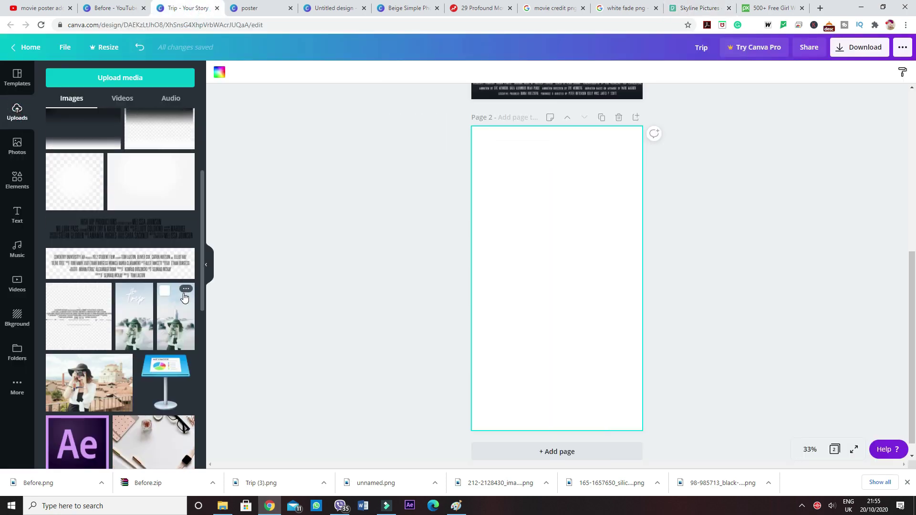
{"action": "scroll", "coordinate": [184, 297], "scroll_direction": "down", "scroll_amount": 4}
{"action": "left_click", "coordinate": [96, 310]}
{"action": "left_click_drag", "start_coordinate": [96, 310], "coordinate": [549, 280]}
{"action": "right_click", "coordinate": [550, 278]}
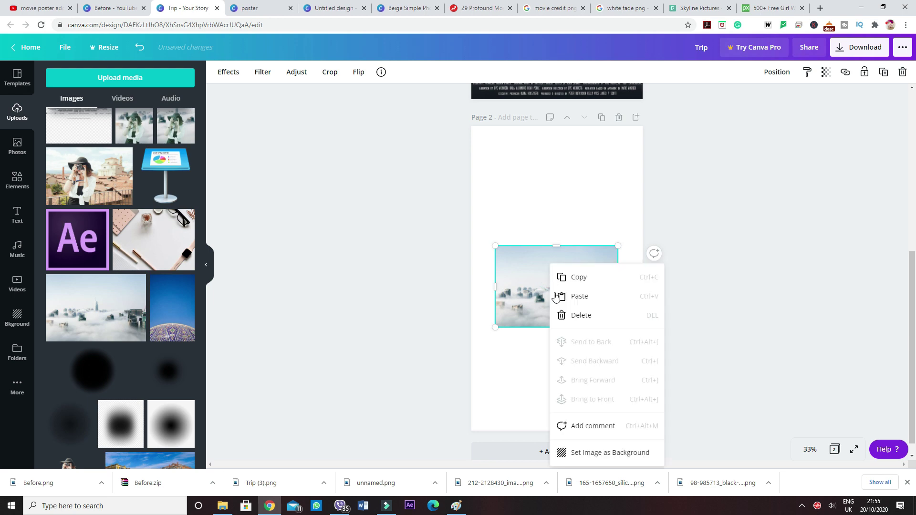
{"action": "left_click", "coordinate": [615, 452]}
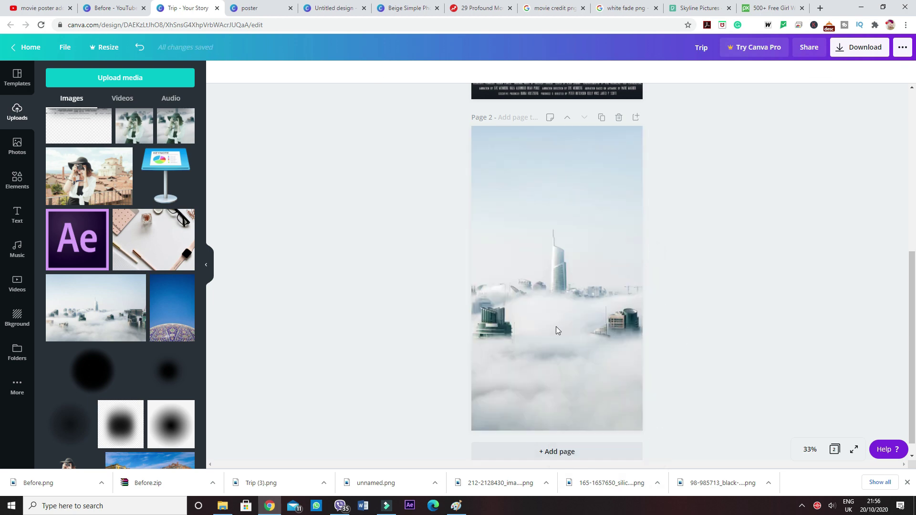
{"action": "left_click_drag", "start_coordinate": [912, 359], "coordinate": [914, 221]}
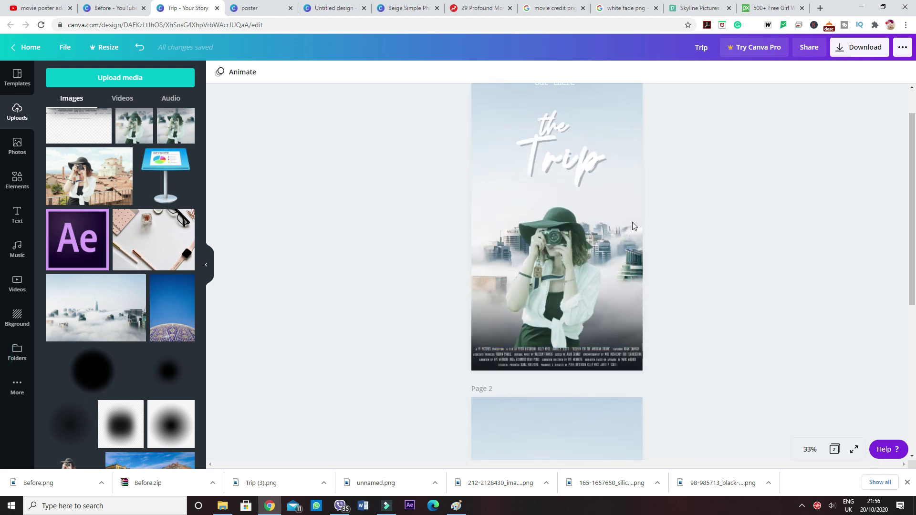
{"action": "left_click_drag", "start_coordinate": [915, 274], "coordinate": [915, 417]}
- Detach the skyline photo from the background, enlarge it, and center it with its top aligned to page 2
{"action": "right_click", "coordinate": [558, 290]}
{"action": "left_click", "coordinate": [601, 396]}
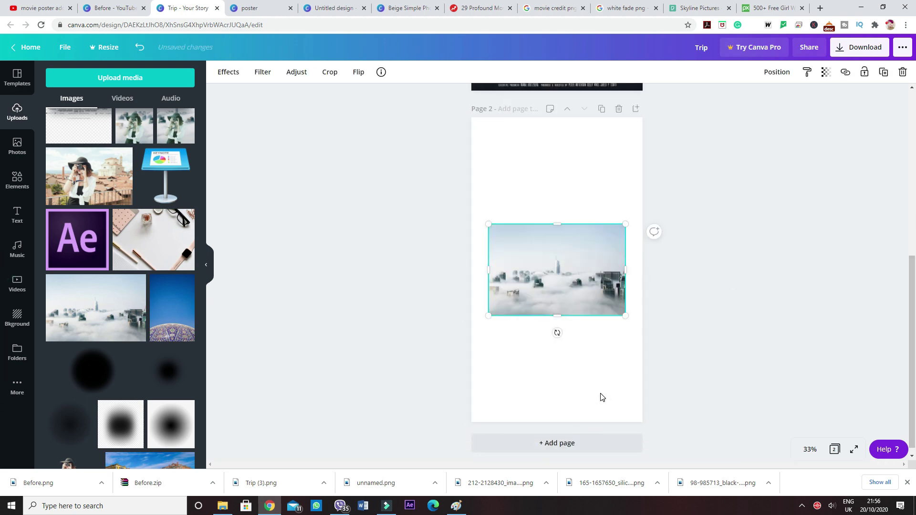
{"action": "left_click_drag", "start_coordinate": [624, 313], "coordinate": [738, 389]}
{"action": "left_click_drag", "start_coordinate": [556, 385], "coordinate": [490, 385]}
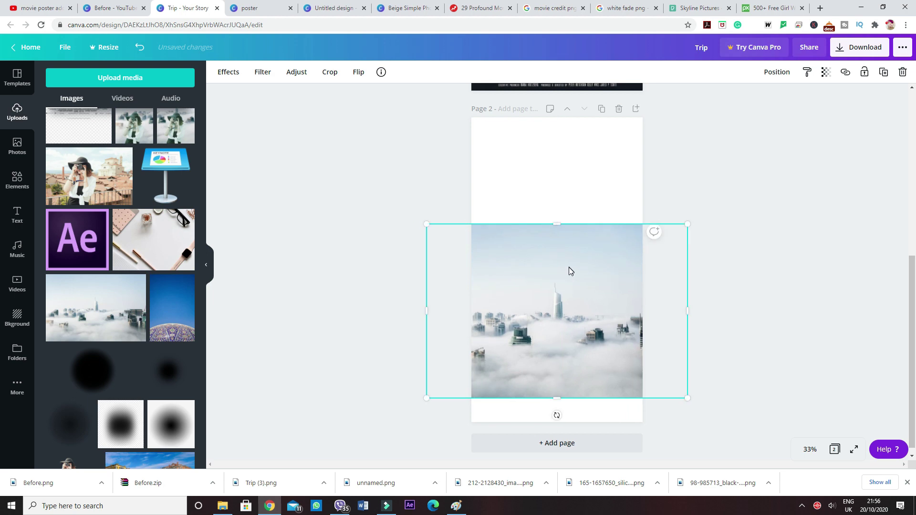
{"action": "left_click_drag", "start_coordinate": [600, 281], "coordinate": [603, 175]}
{"action": "left_click_drag", "start_coordinate": [684, 292], "coordinate": [879, 424]}
{"action": "left_click_drag", "start_coordinate": [704, 343], "coordinate": [609, 344]}
{"action": "scroll", "coordinate": [609, 344], "scroll_direction": "up", "scroll_amount": 5}
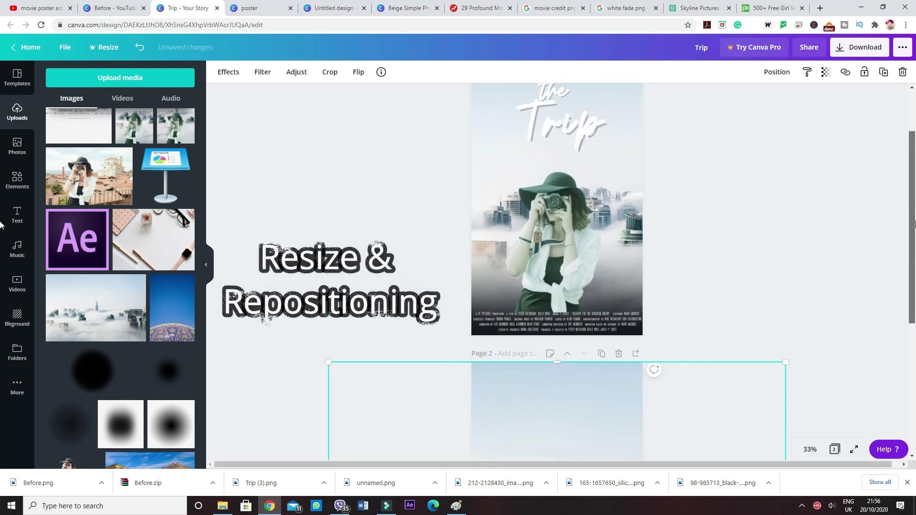
{"action": "scroll", "coordinate": [608, 344], "scroll_direction": "down", "scroll_amount": 5}
- Crop and shift the skyline photo inside its frame so the buildings sit mid-page
{"action": "left_click", "coordinate": [592, 355]}
{"action": "double_click", "coordinate": [592, 356]}
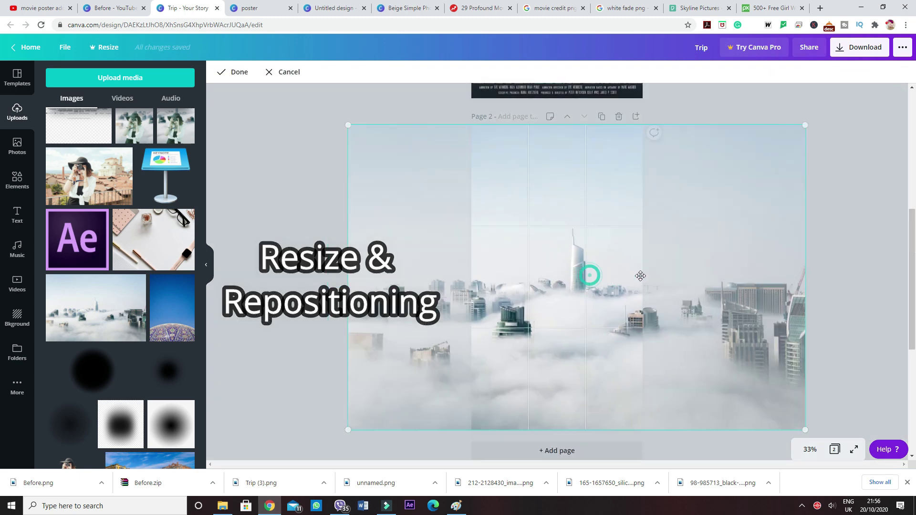
{"action": "left_click_drag", "start_coordinate": [591, 355], "coordinate": [906, 298]}
{"action": "scroll", "coordinate": [906, 298], "scroll_direction": "up", "scroll_amount": 5}
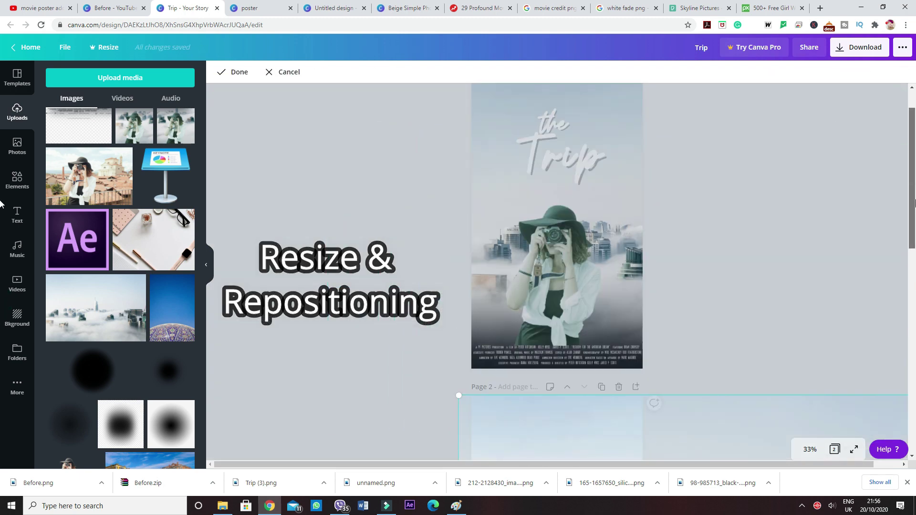
{"action": "scroll", "coordinate": [906, 299], "scroll_direction": "down", "scroll_amount": 5}
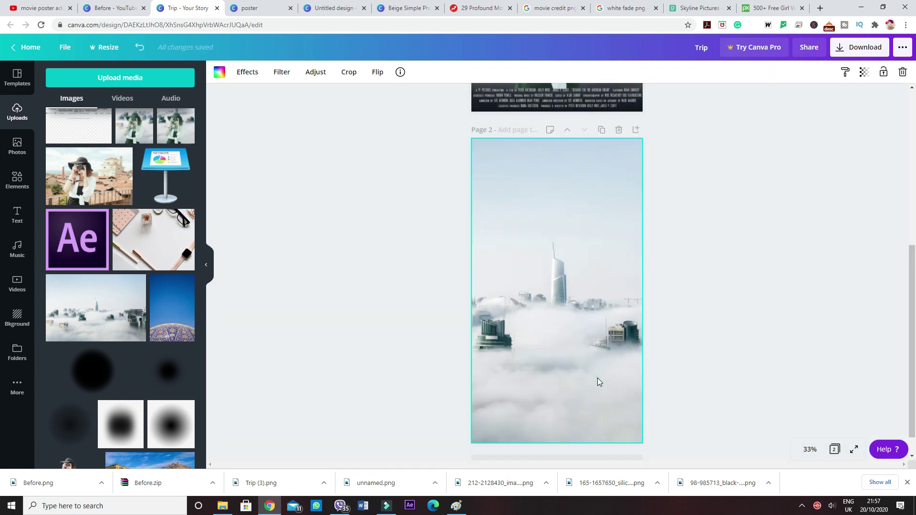
{"action": "double_click", "coordinate": [597, 380]}
{"action": "left_click_drag", "start_coordinate": [597, 380], "coordinate": [752, 312]}
{"action": "left_click", "coordinate": [771, 350]}
{"action": "scroll", "coordinate": [901, 316], "scroll_direction": "up", "scroll_amount": 3}
{"action": "scroll", "coordinate": [901, 316], "scroll_direction": "down", "scroll_amount": 1}
{"action": "scroll", "coordinate": [901, 316], "scroll_direction": "up", "scroll_amount": 5}
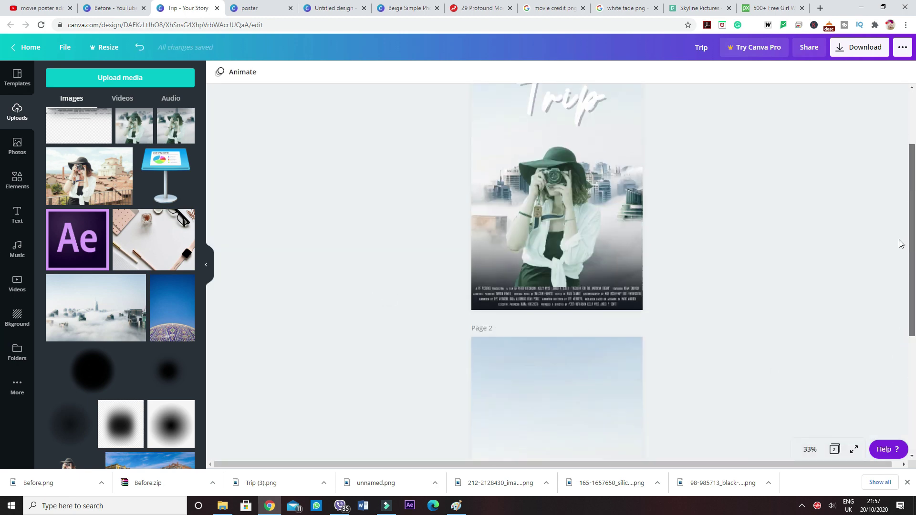
{"action": "scroll", "coordinate": [661, 227], "scroll_direction": "down", "scroll_amount": 7}
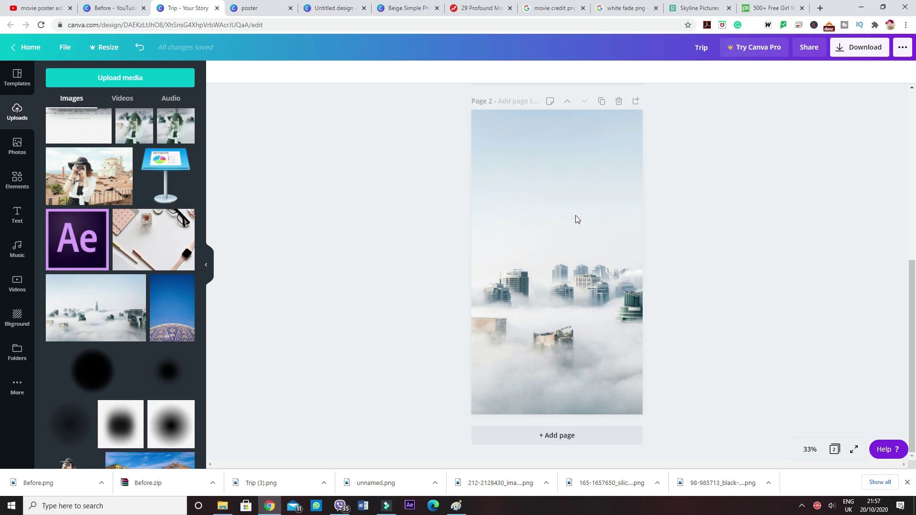
- Show Pixabay's 'girl with camera' results with the type filter set to Images
{"action": "key", "text": "ctrl+9"}
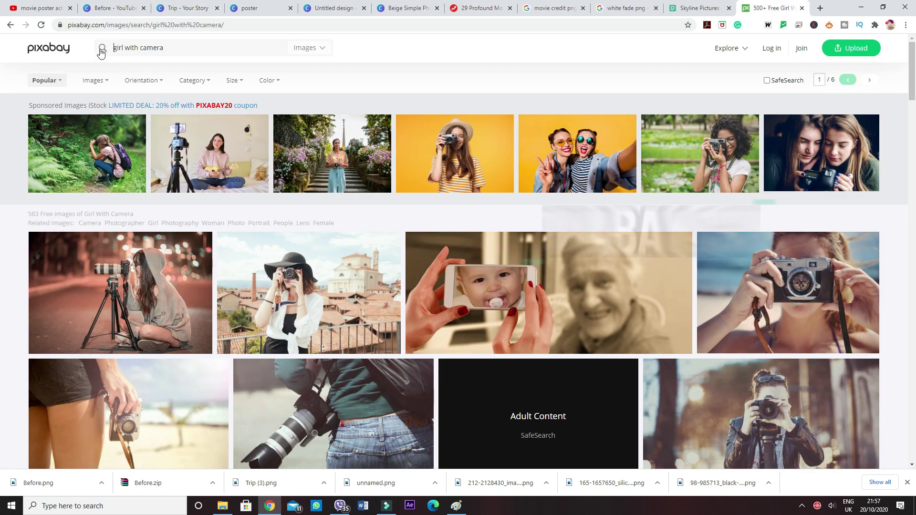
{"action": "left_click", "coordinate": [113, 47]}
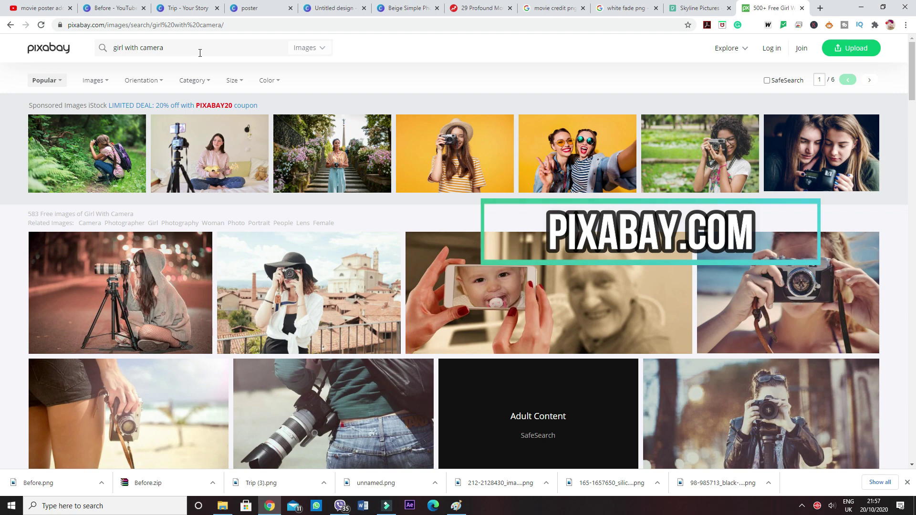
{"action": "left_click", "coordinate": [104, 82]}
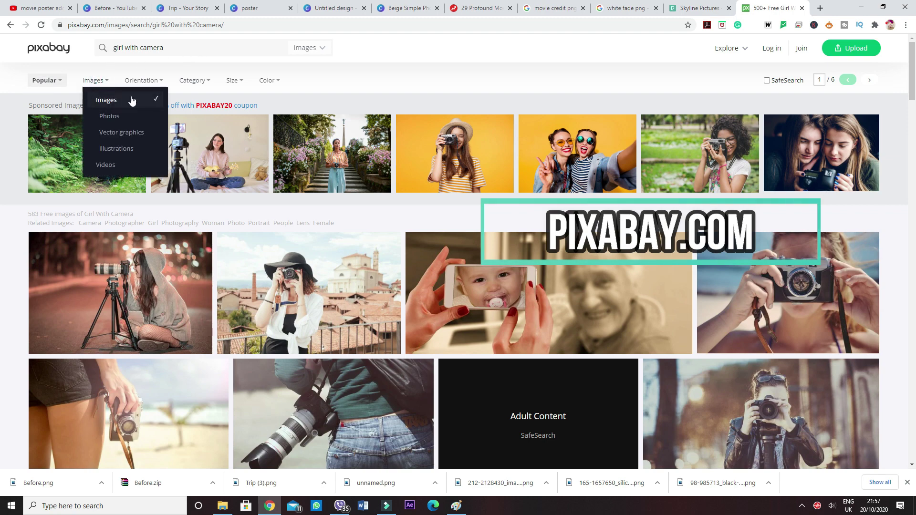
{"action": "left_click", "coordinate": [120, 99]}
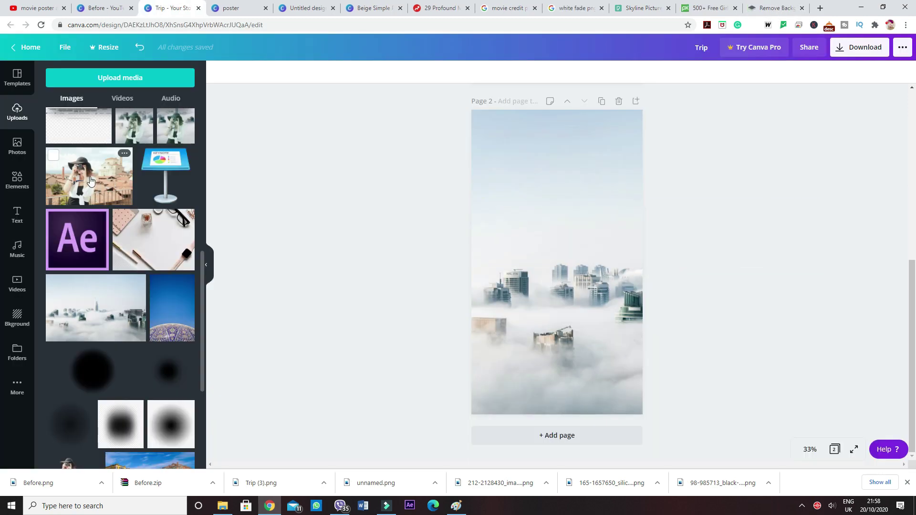
- Add the woman-with-camera photo from Uploads to page 2 and move it toward the top
{"action": "left_click", "coordinate": [90, 181]}
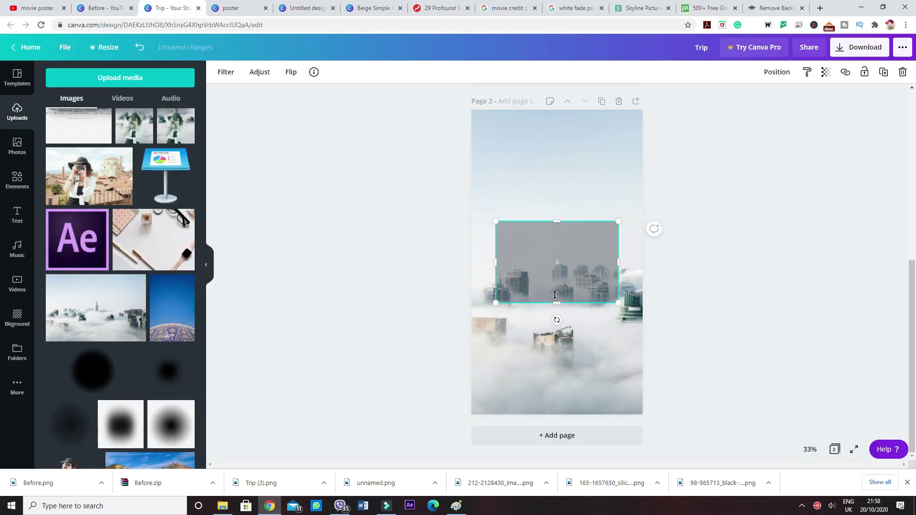
{"action": "left_click_drag", "start_coordinate": [528, 260], "coordinate": [522, 210]}
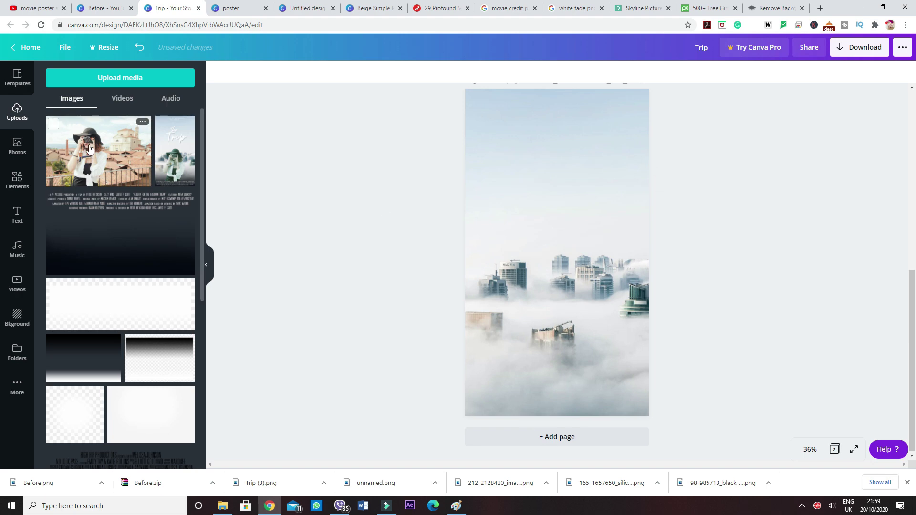
{"action": "left_click", "coordinate": [90, 149]}
{"action": "left_click_drag", "start_coordinate": [550, 270], "coordinate": [545, 191]}
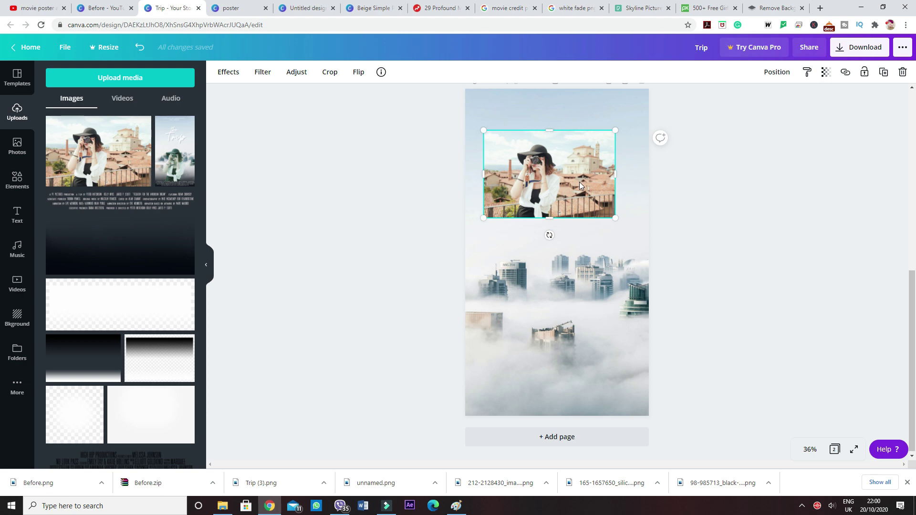
- Upload photographer-407068_1920 to remove.bg and save the background-free cut-out
{"action": "left_click", "coordinate": [773, 8]}
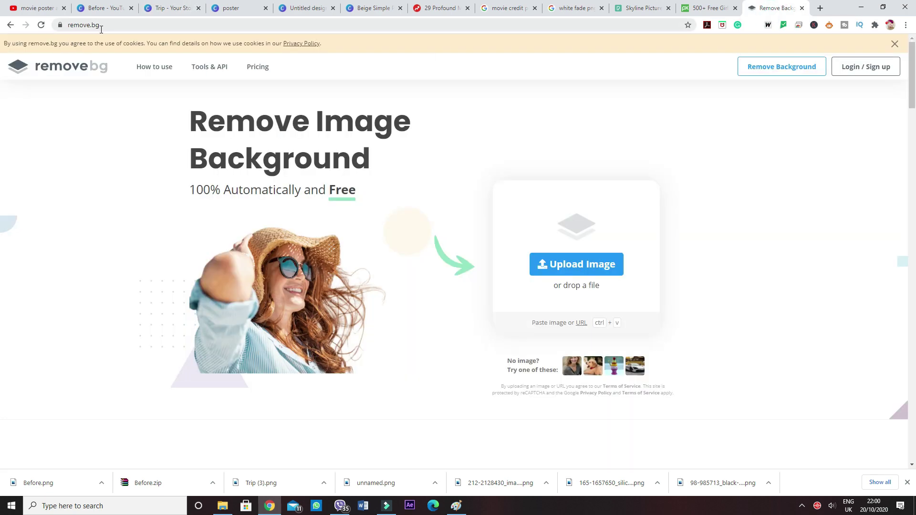
{"action": "left_click", "coordinate": [579, 264]}
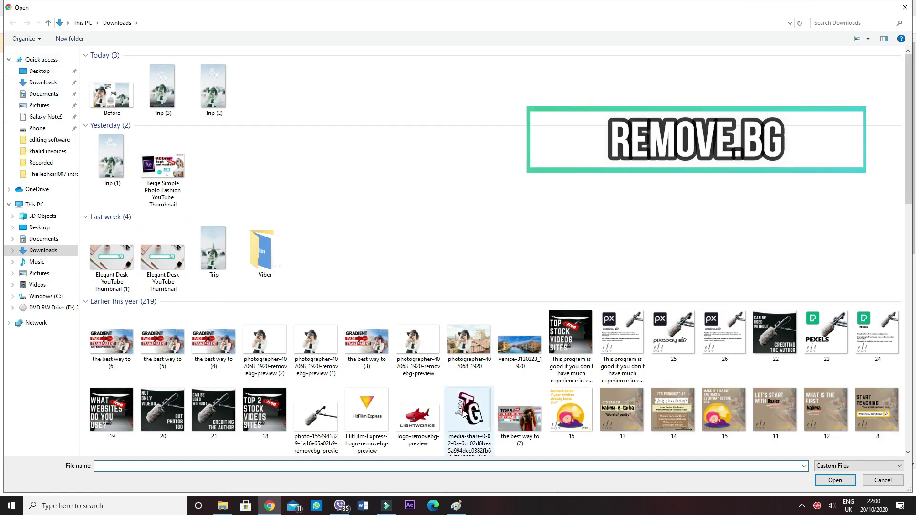
{"action": "double_click", "coordinate": [470, 340]}
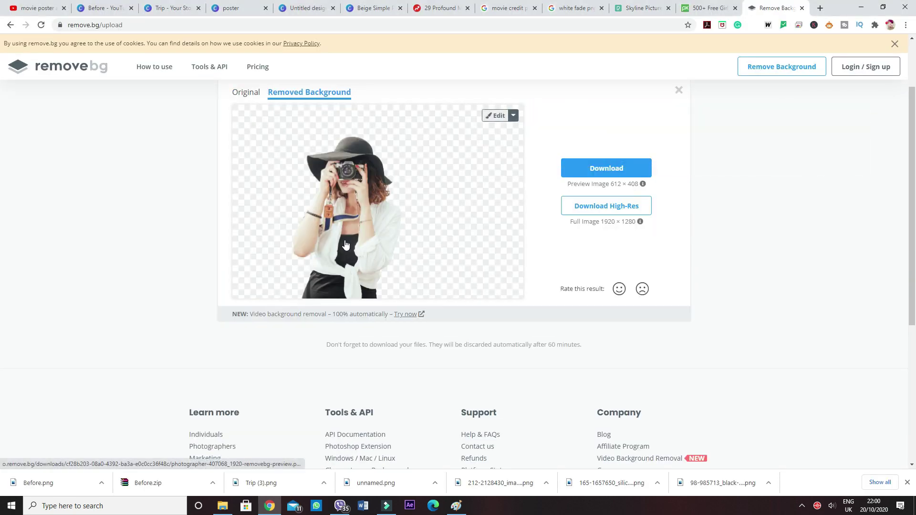
{"action": "right_click", "coordinate": [345, 244]}
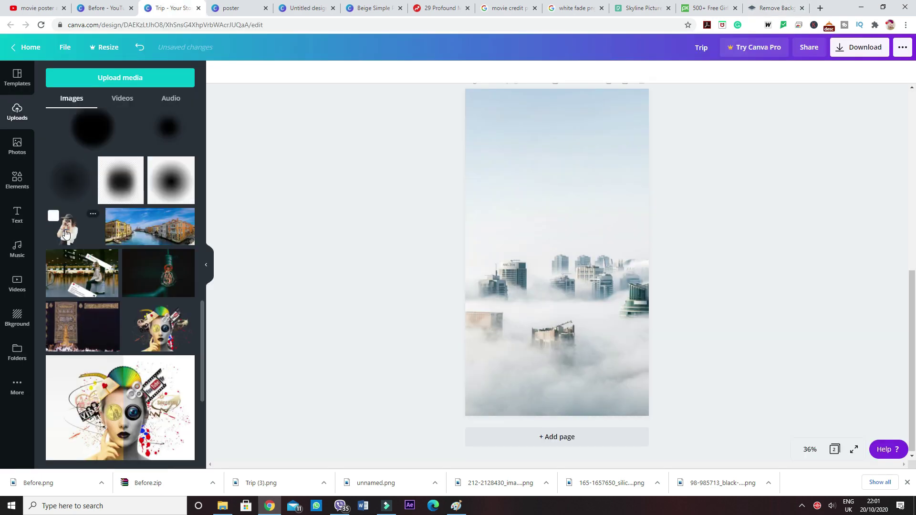
- Place the photographer cut-out on page 2, stretched to the full page width just below centre
{"action": "left_click", "coordinate": [66, 234]}
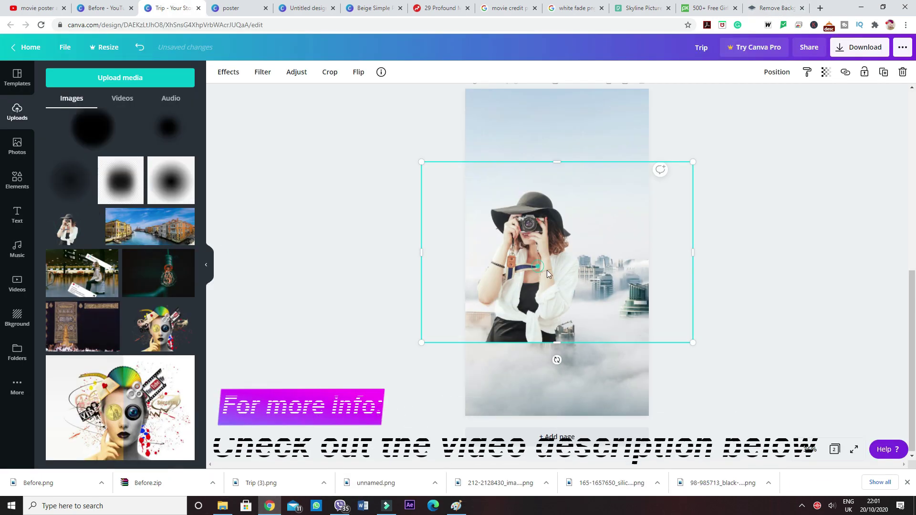
{"action": "left_click_drag", "start_coordinate": [551, 271], "coordinate": [571, 285]}
{"action": "left_click_drag", "start_coordinate": [726, 270], "coordinate": [649, 270]}
{"action": "left_click_drag", "start_coordinate": [454, 270], "coordinate": [465, 271]}
{"action": "left_click", "coordinate": [565, 302]}
{"action": "mouse_move", "coordinate": [565, 303]}
{"action": "left_mouse_down"}
{"action": "mouse_move", "coordinate": [572, 357]}
{"action": "mouse_move", "coordinate": [563, 300]}
{"action": "left_mouse_up"}
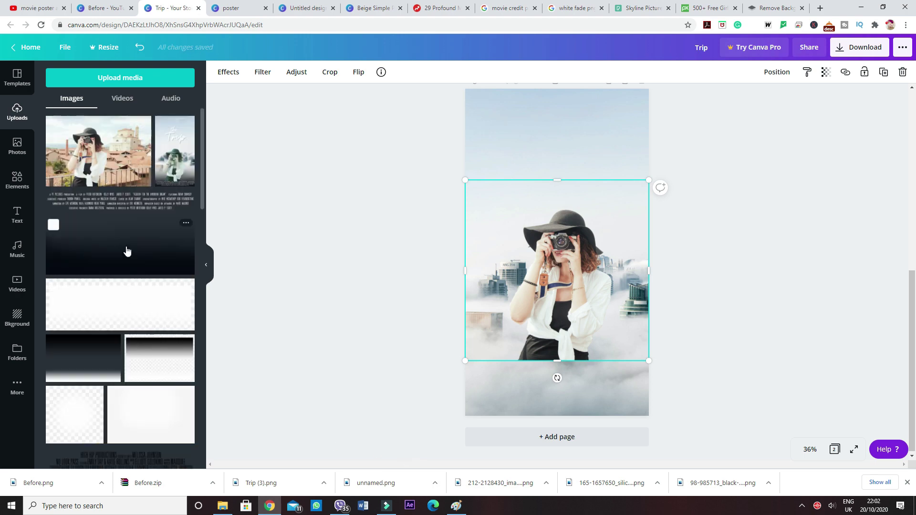
- Add the dark gradient from Uploads to the top of page 2, then view the 'white fade png' results
{"action": "left_click", "coordinate": [127, 250]}
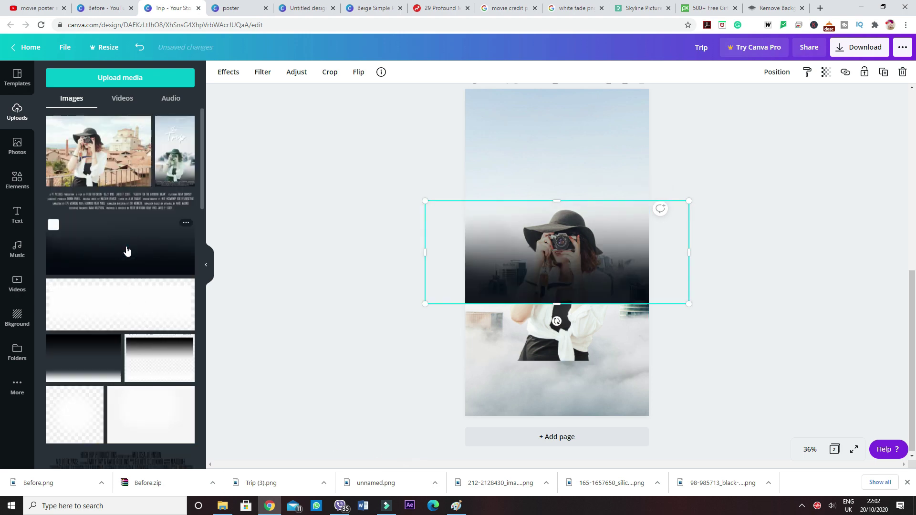
{"action": "left_click_drag", "start_coordinate": [485, 271], "coordinate": [494, 184]}
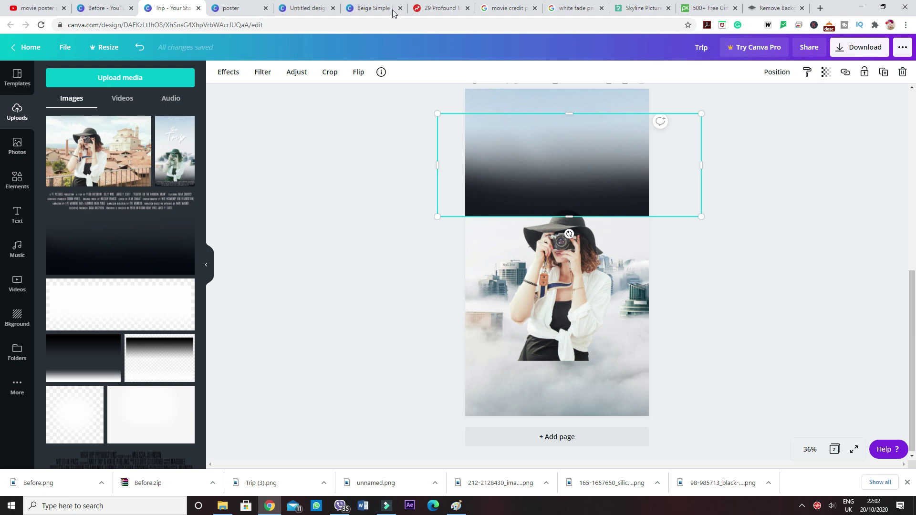
{"action": "left_click", "coordinate": [591, 6]}
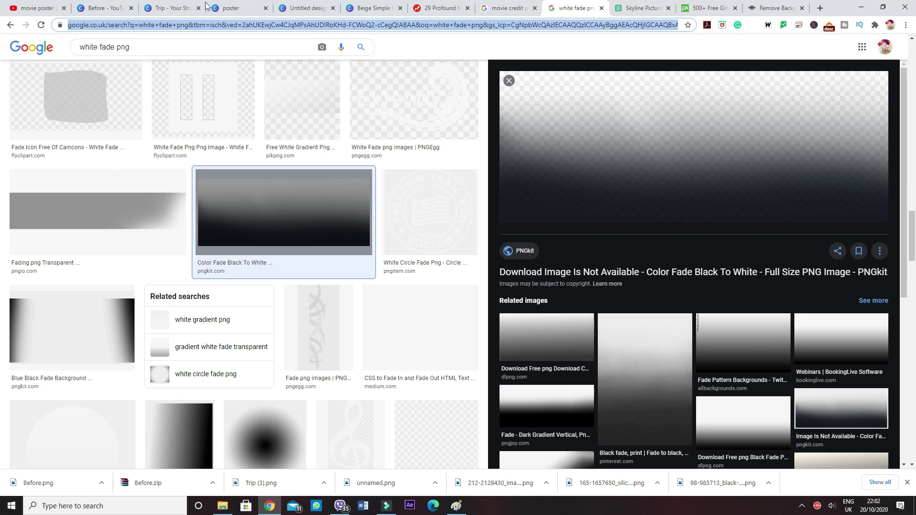
- Close the pngkit tab and move the dark gradient down to the bottom of page 2
{"action": "left_click", "coordinate": [172, 6]}
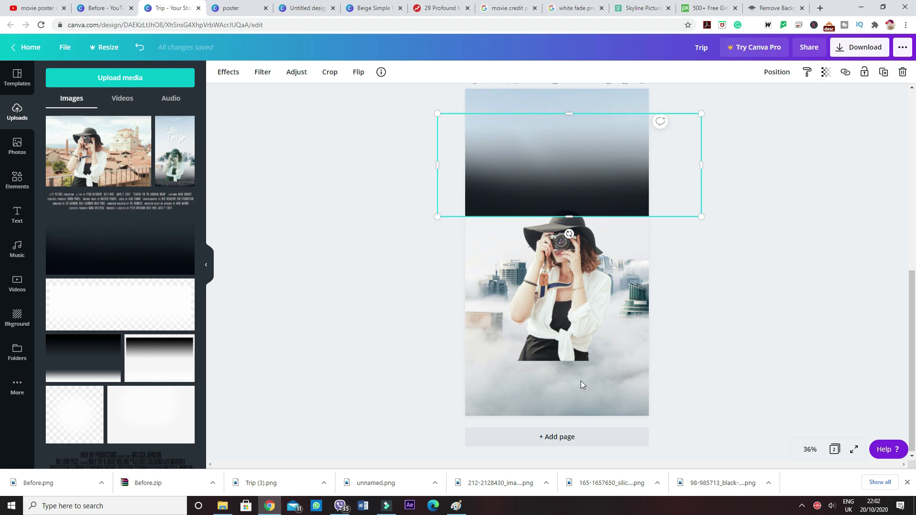
{"action": "left_click", "coordinate": [564, 7]}
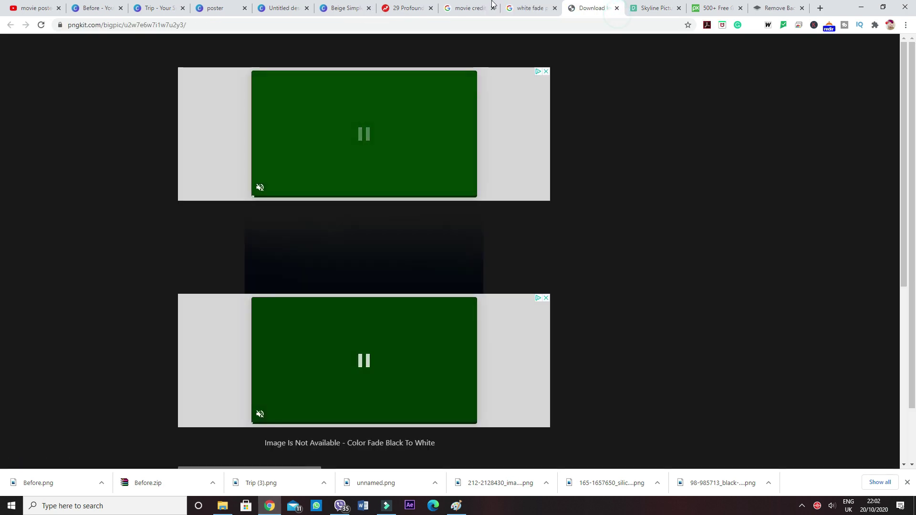
{"action": "left_click", "coordinate": [618, 8]}
{"action": "left_click", "coordinate": [167, 7]}
{"action": "left_click_drag", "start_coordinate": [519, 176], "coordinate": [517, 378]}
- Deselect the gradient and switch to the 'movie credit png white' image results
{"action": "left_click", "coordinate": [347, 296]}
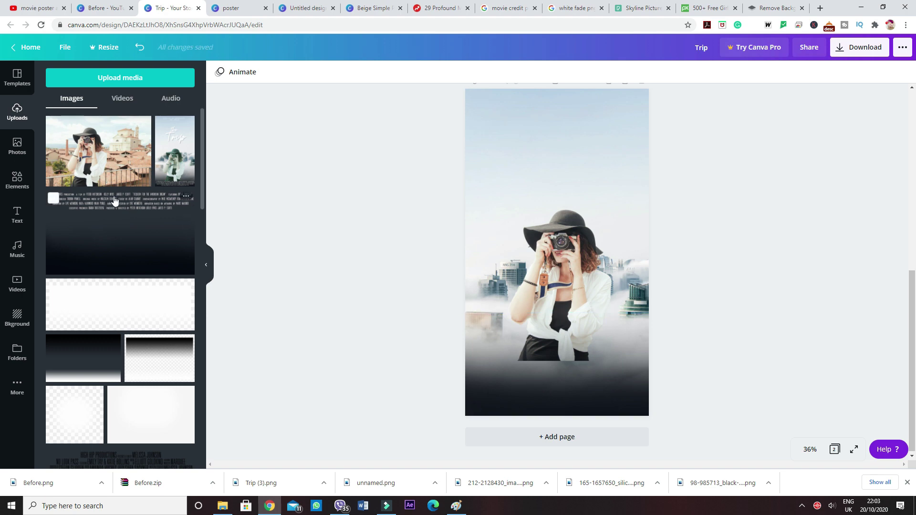
{"action": "key", "text": "ctrl+8"}
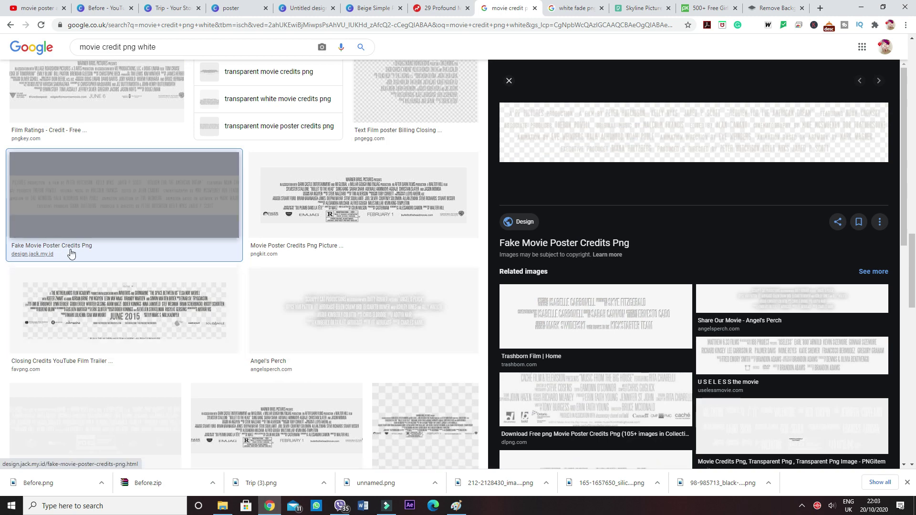
- Add the white credits image from Uploads and drag it to the bottom of page 2 over the dark fade
{"action": "right_click", "coordinate": [653, 134]}
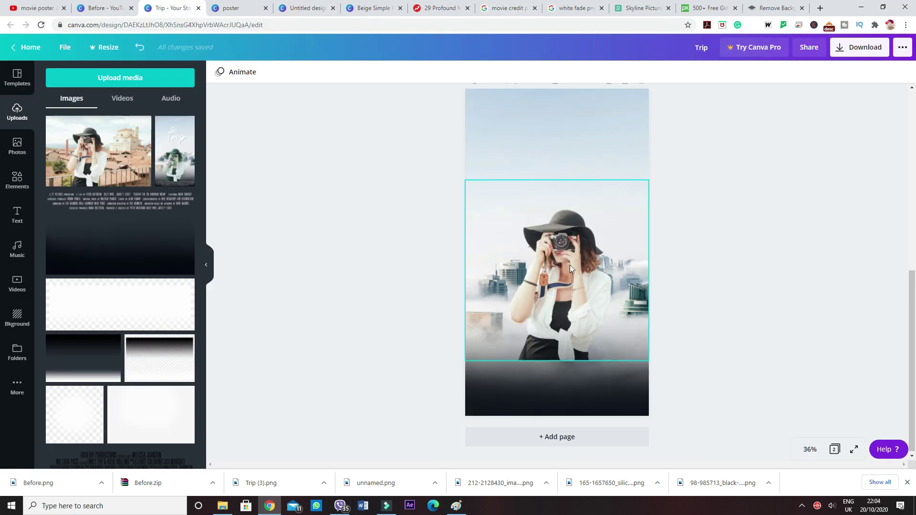
{"action": "left_click", "coordinate": [444, 267]}
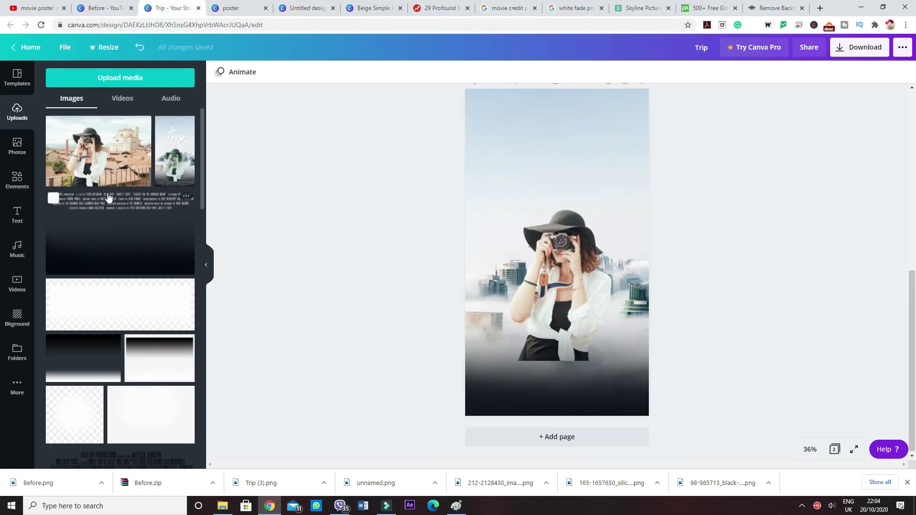
{"action": "left_click", "coordinate": [135, 205]}
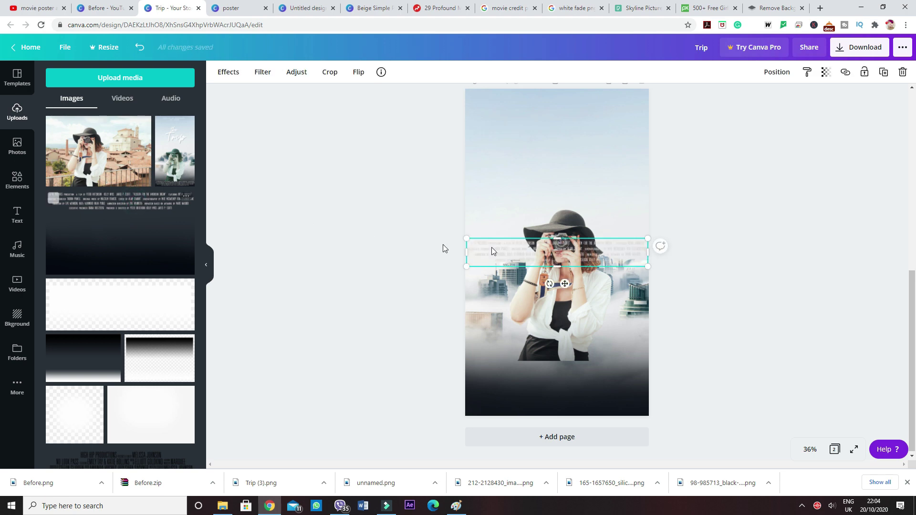
{"action": "left_click_drag", "start_coordinate": [522, 249], "coordinate": [522, 397]}
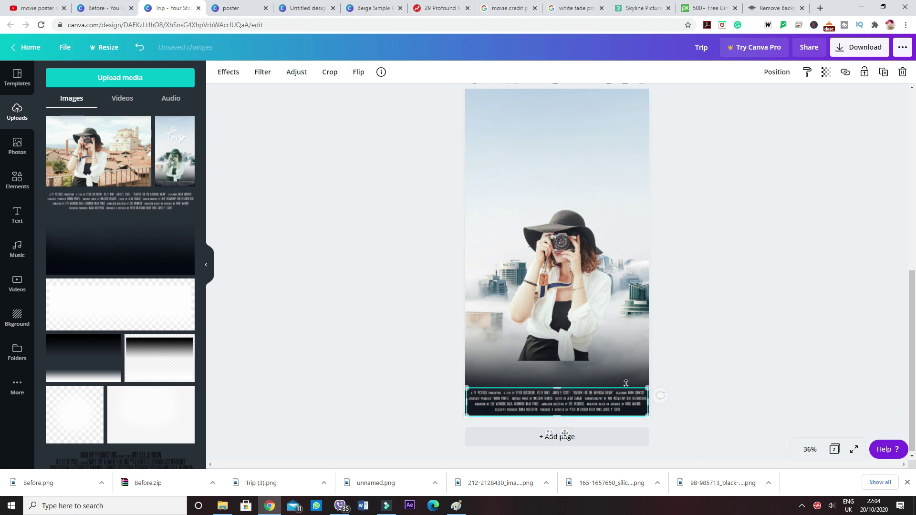
{"action": "left_click", "coordinate": [813, 377]}
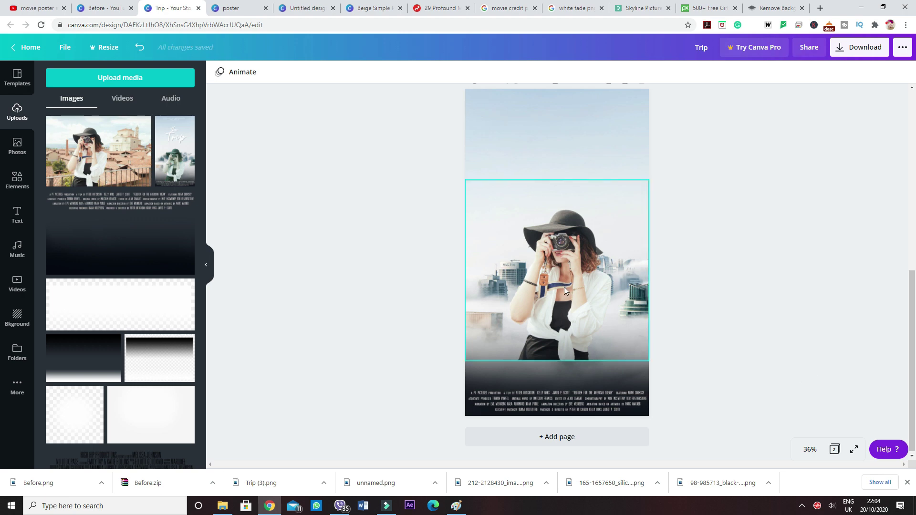
- Lower the woman photo slightly toward the dark credits area
{"action": "left_click_drag", "start_coordinate": [564, 287], "coordinate": [565, 314]}
{"action": "left_click", "coordinate": [528, 445]}
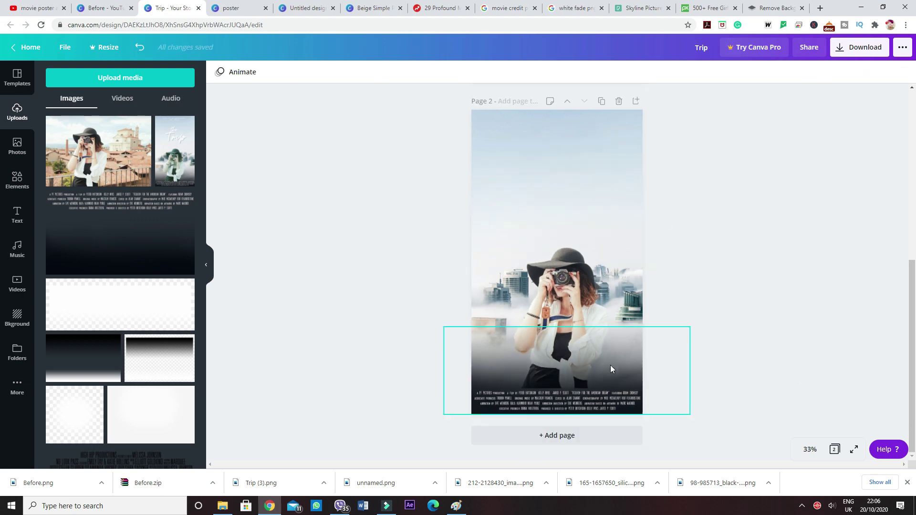
{"action": "left_click", "coordinate": [574, 294]}
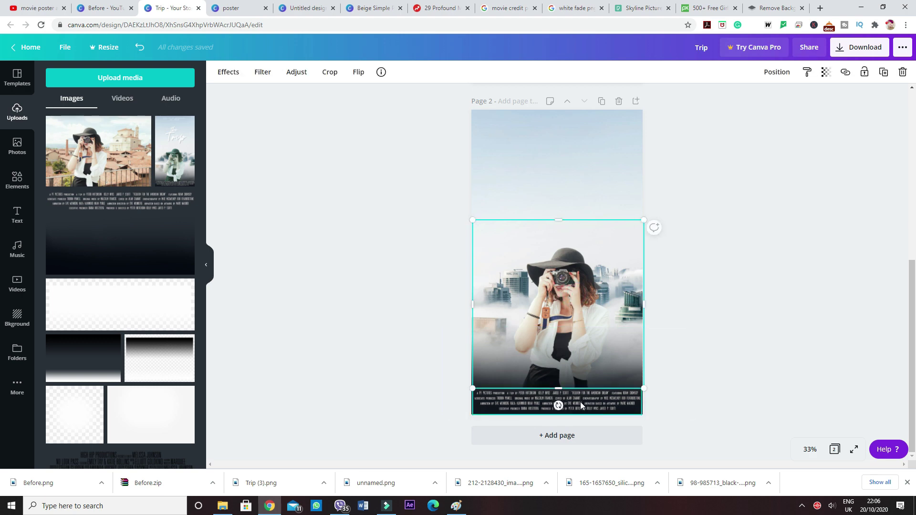
{"action": "left_click", "coordinate": [822, 380]}
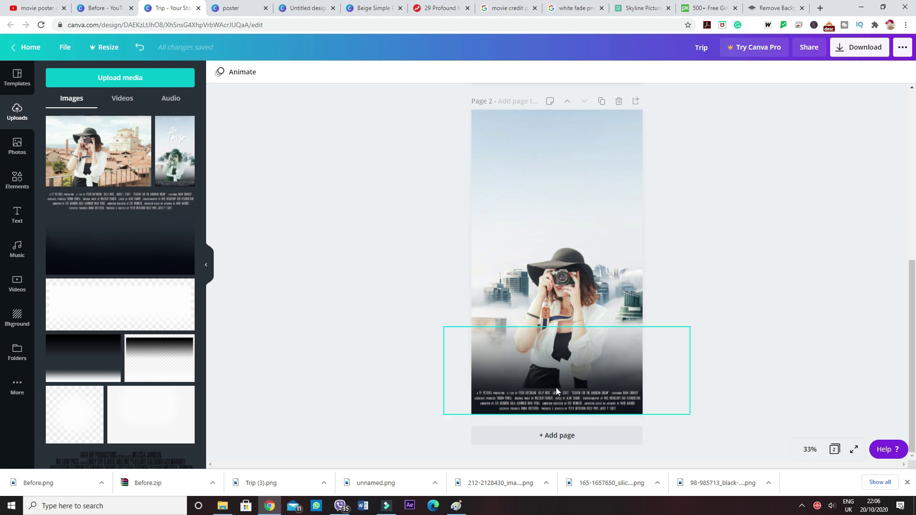
{"action": "left_click", "coordinate": [585, 384]}
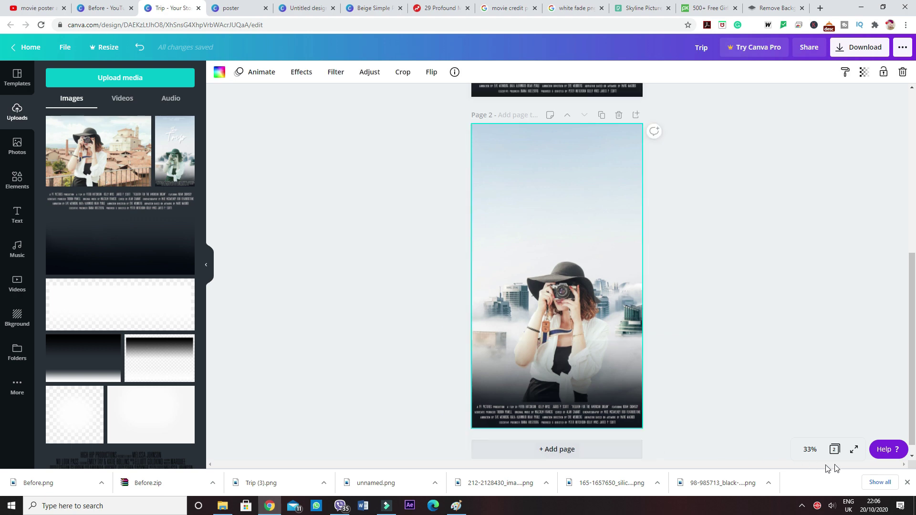
- Zoom the view to 75% and scroll down to the poster's bottom
{"action": "left_click", "coordinate": [810, 449]}
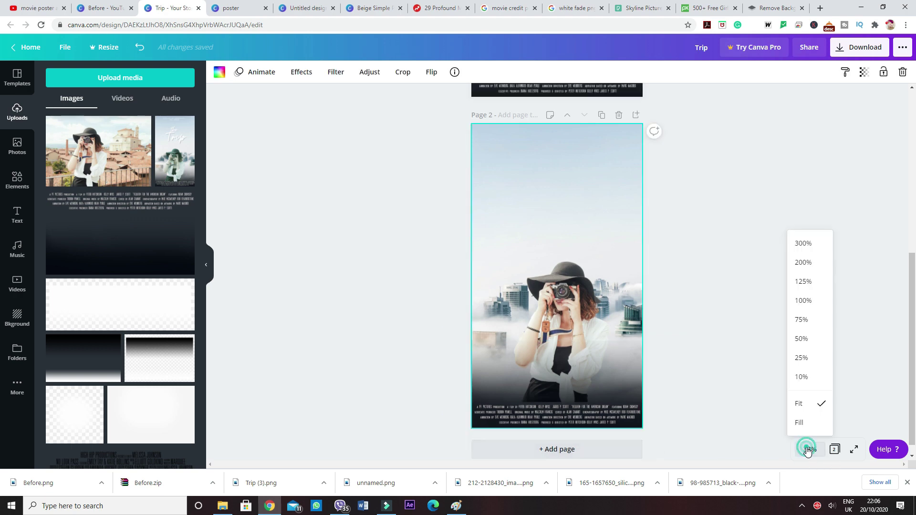
{"action": "left_click", "coordinate": [817, 323]}
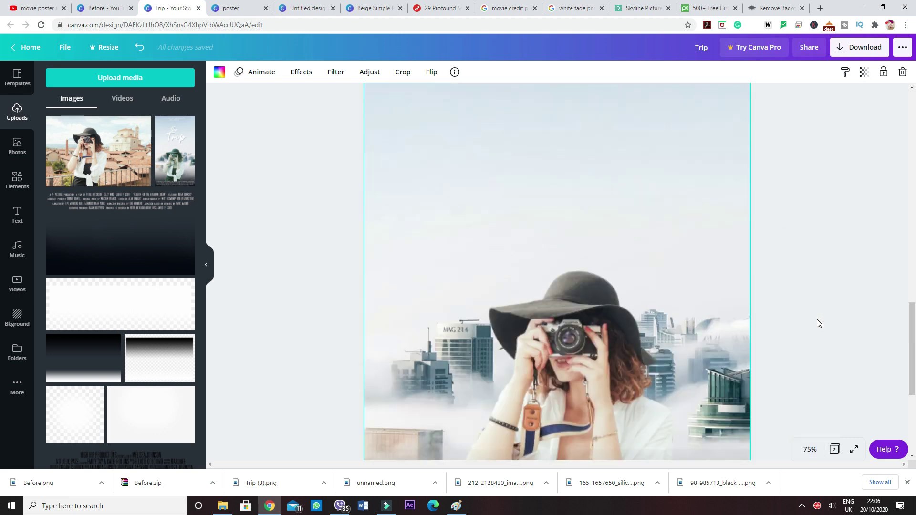
{"action": "scroll", "coordinate": [912, 368], "scroll_direction": "down", "scroll_amount": 2}
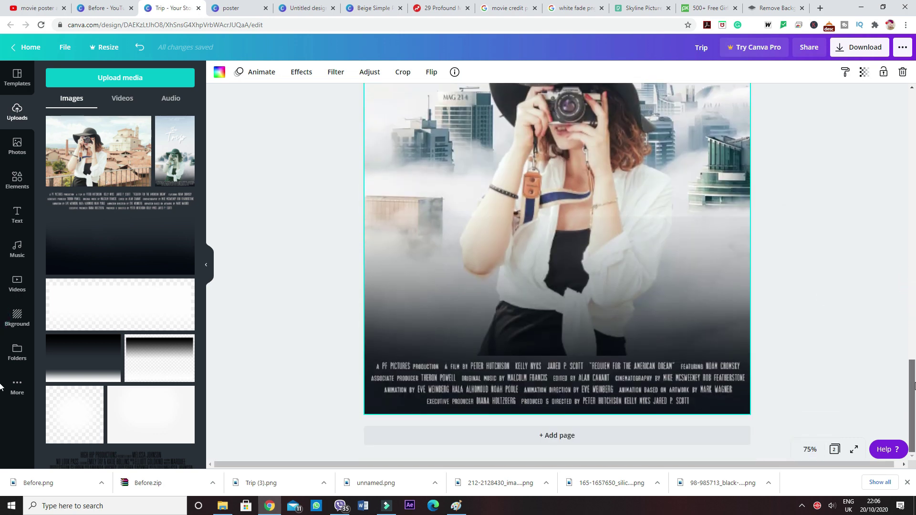
- Nudge the photo above the fade slightly down and left
{"action": "left_click", "coordinate": [833, 354]}
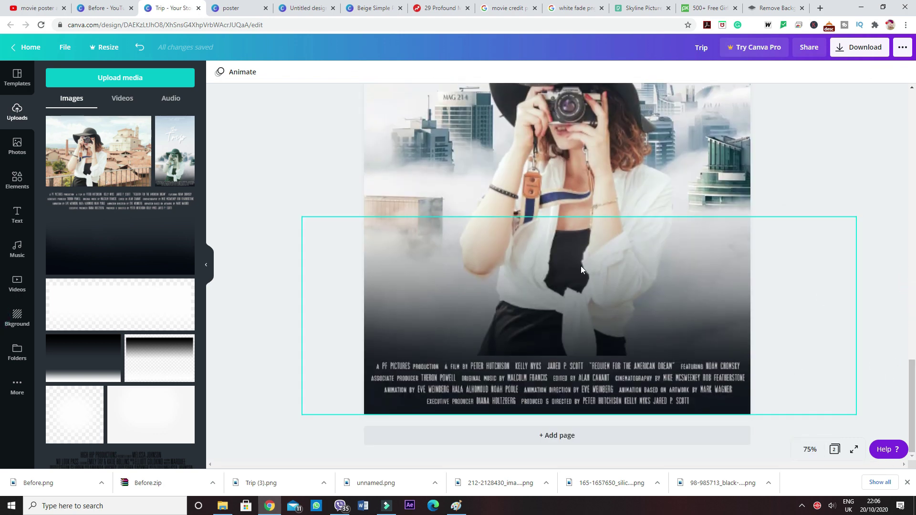
{"action": "left_click", "coordinate": [542, 308]}
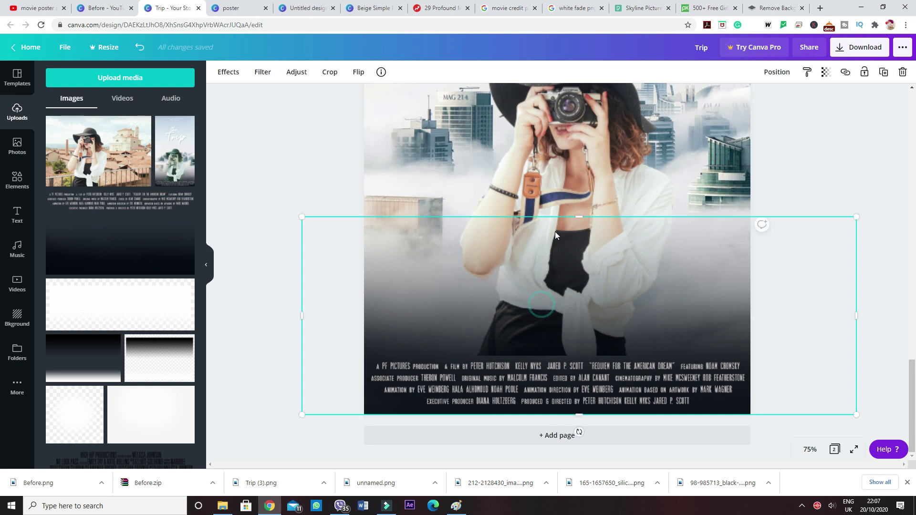
{"action": "left_click", "coordinate": [565, 166]}
{"action": "left_click_drag", "start_coordinate": [565, 168], "coordinate": [563, 172]}
{"action": "left_click", "coordinate": [857, 205]}
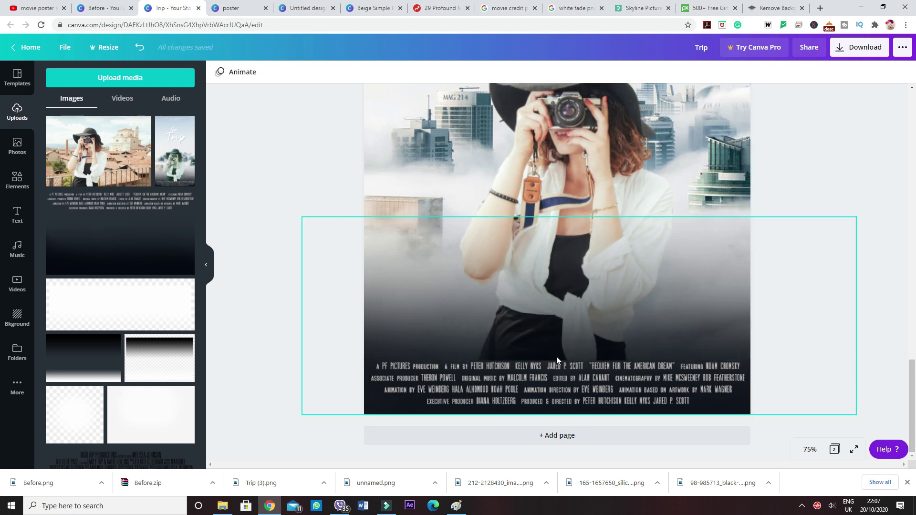
{"action": "scroll", "coordinate": [864, 359], "scroll_direction": "up", "scroll_amount": 1}
- Drag the fade overlay's top edge upward so the fade starts higher on the photo
{"action": "left_click", "coordinate": [720, 369]}
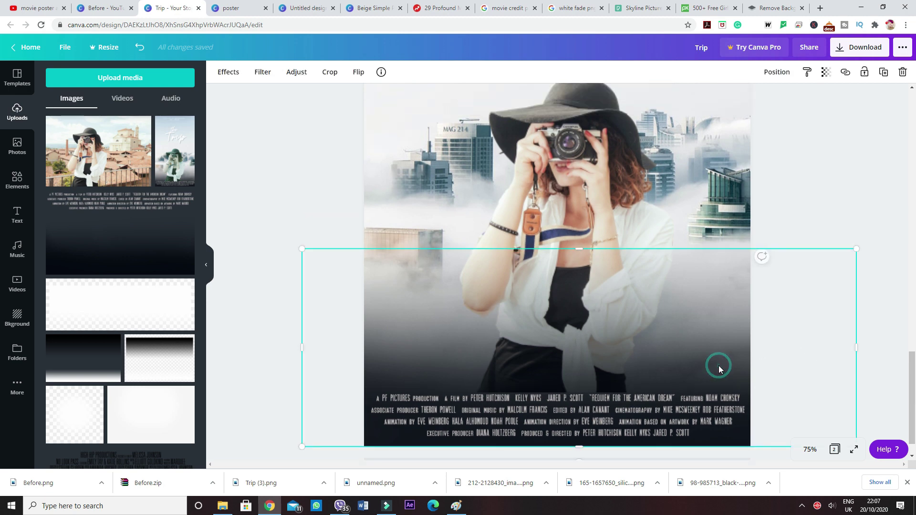
{"action": "left_click", "coordinate": [841, 198]}
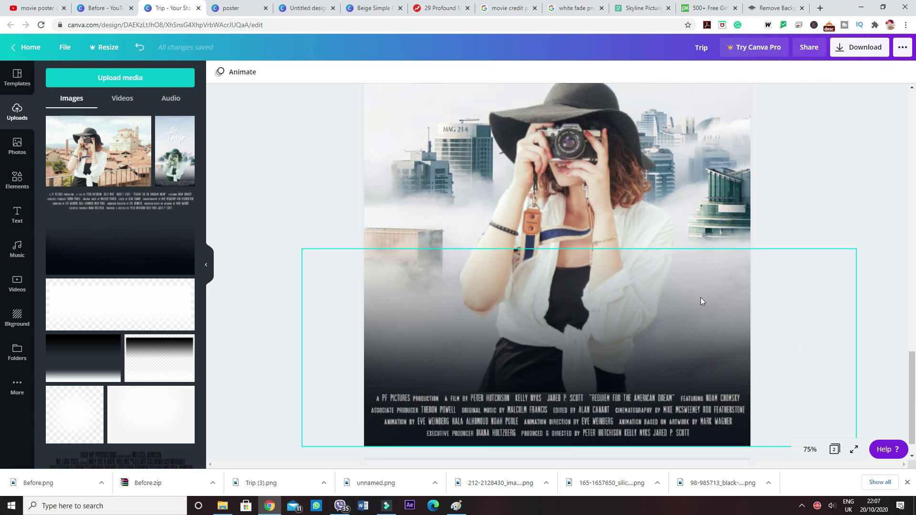
{"action": "left_click", "coordinate": [706, 284]}
{"action": "scroll", "coordinate": [714, 314], "scroll_direction": "up", "scroll_amount": 5}
{"action": "left_click", "coordinate": [714, 314]}
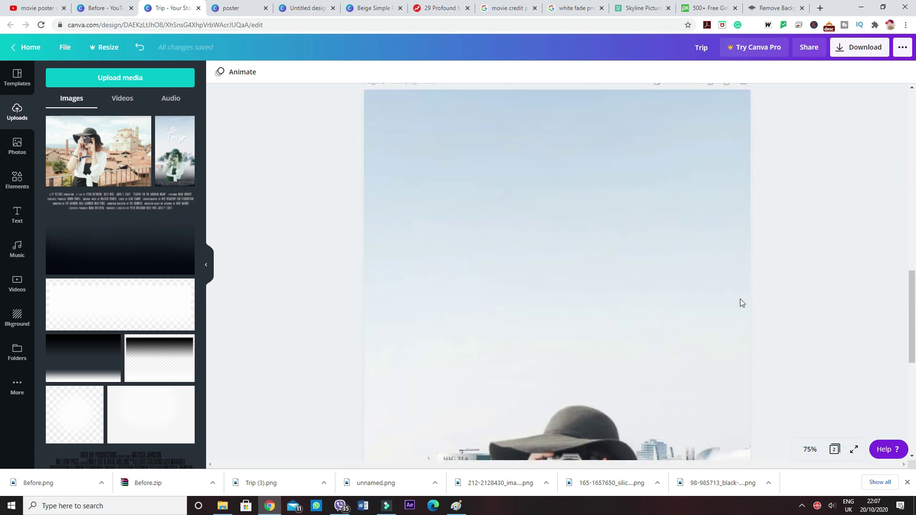
{"action": "scroll", "coordinate": [771, 310], "scroll_direction": "down", "scroll_amount": 4}
{"action": "scroll", "coordinate": [771, 309], "scroll_direction": "down", "scroll_amount": 3}
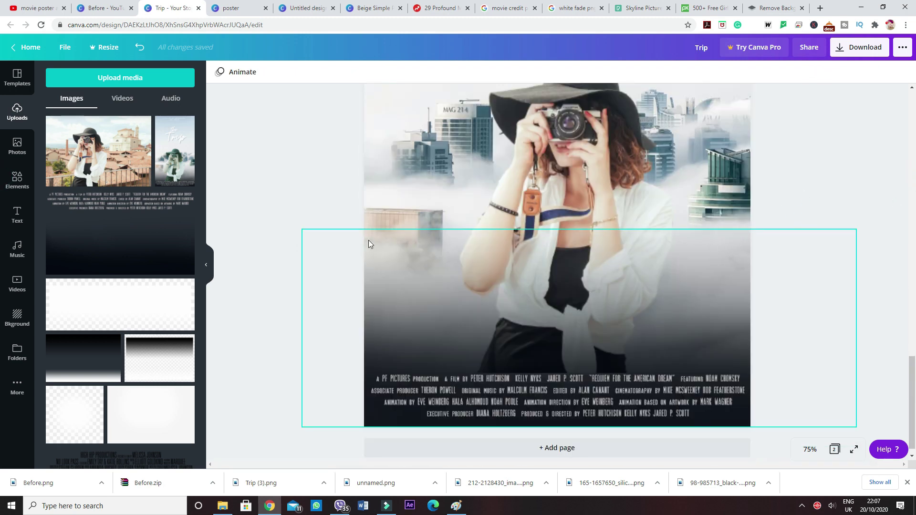
{"action": "left_click", "coordinate": [561, 271]}
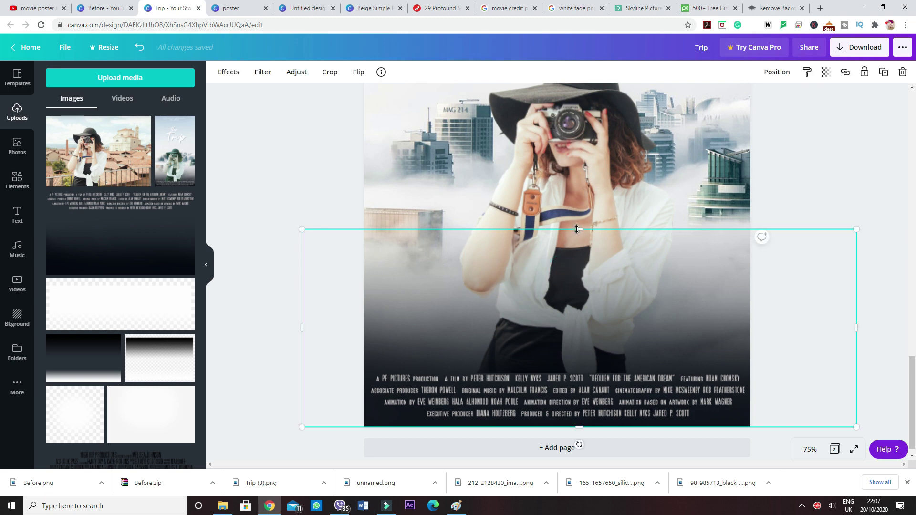
{"action": "left_click_drag", "start_coordinate": [577, 229], "coordinate": [590, 205]}
{"action": "left_click", "coordinate": [861, 156]}
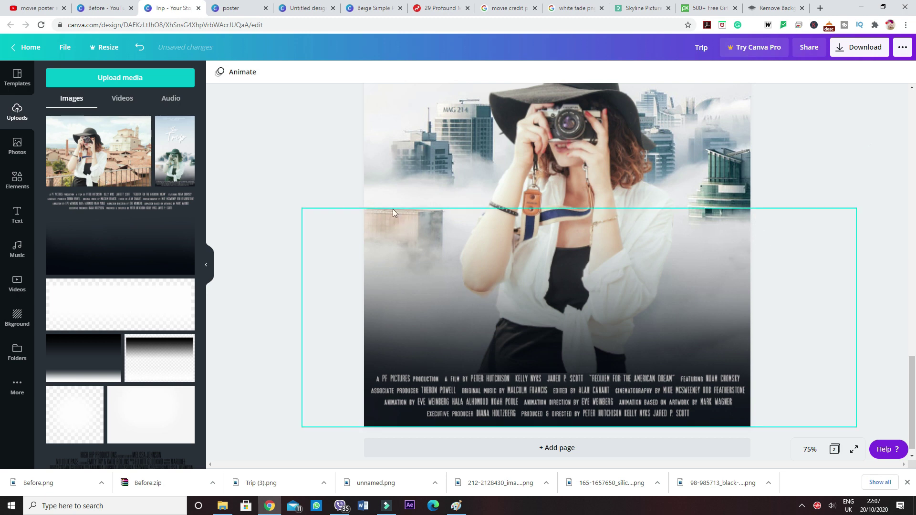
- Set the zoom to Fit so the whole page is in view
{"action": "left_click", "coordinate": [819, 153]}
{"action": "left_click", "coordinate": [822, 456]}
{"action": "left_click", "coordinate": [805, 403]}
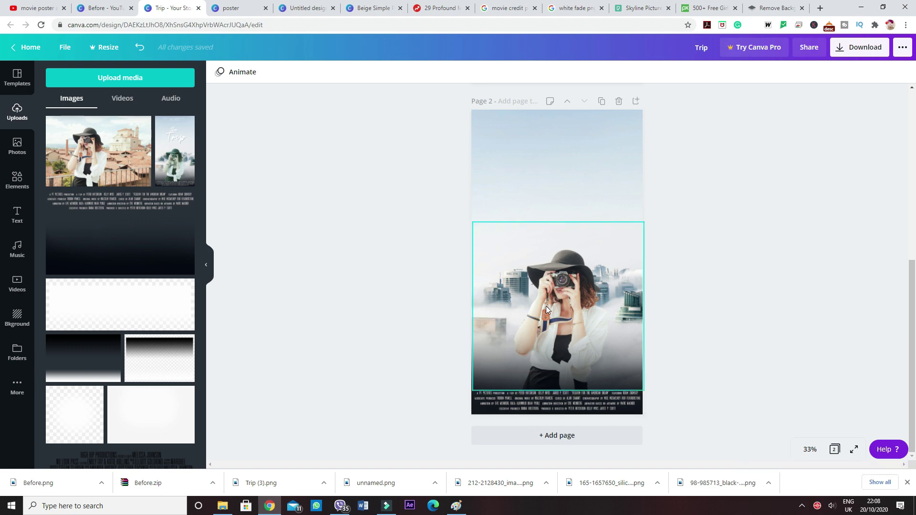
{"action": "left_click", "coordinate": [562, 314]}
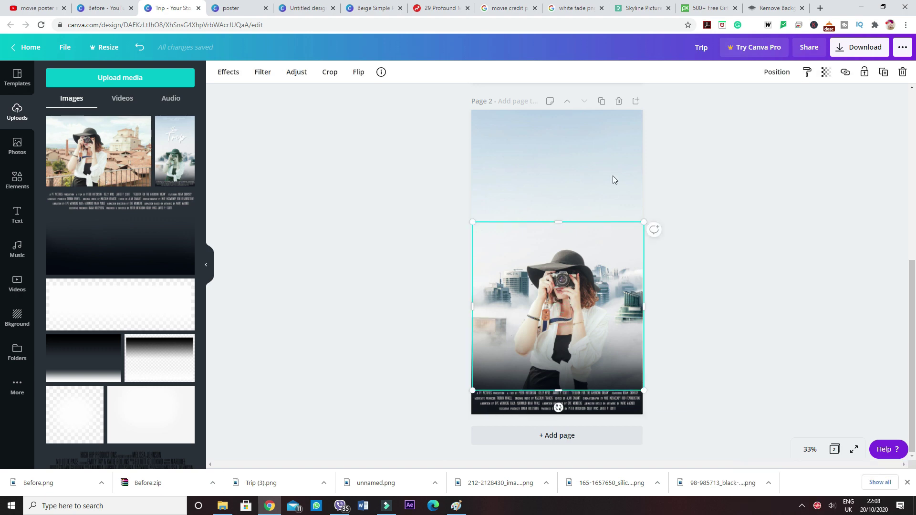
{"action": "left_click", "coordinate": [744, 187]}
{"action": "left_click", "coordinate": [507, 310]}
{"action": "left_click", "coordinate": [777, 71]}
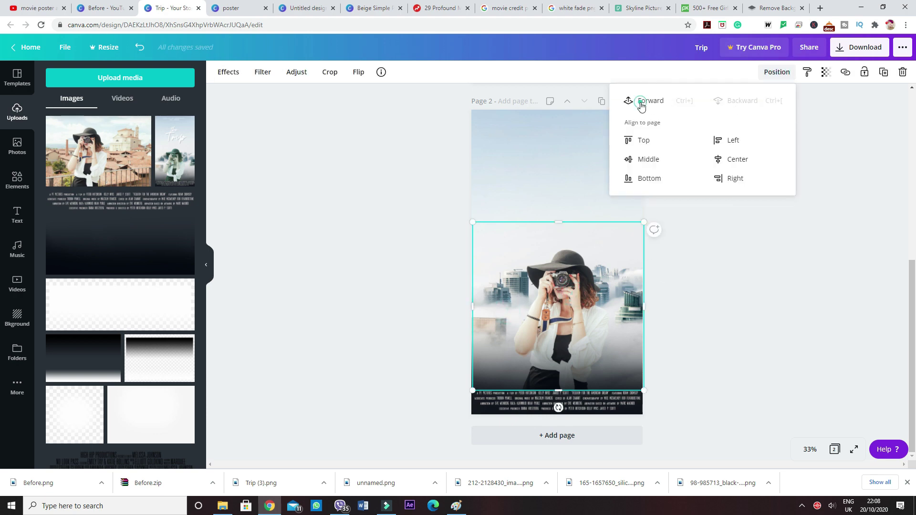
{"action": "key", "text": "Escape"}
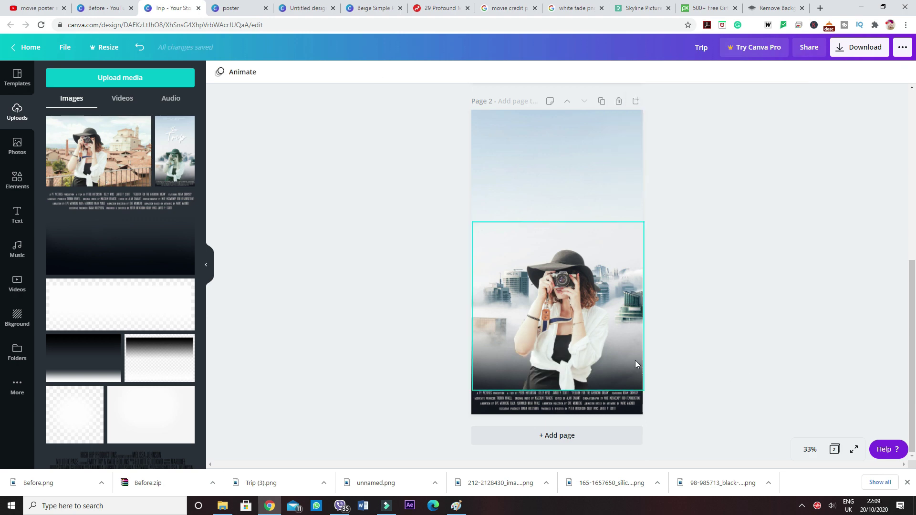
{"action": "left_click", "coordinate": [595, 336]}
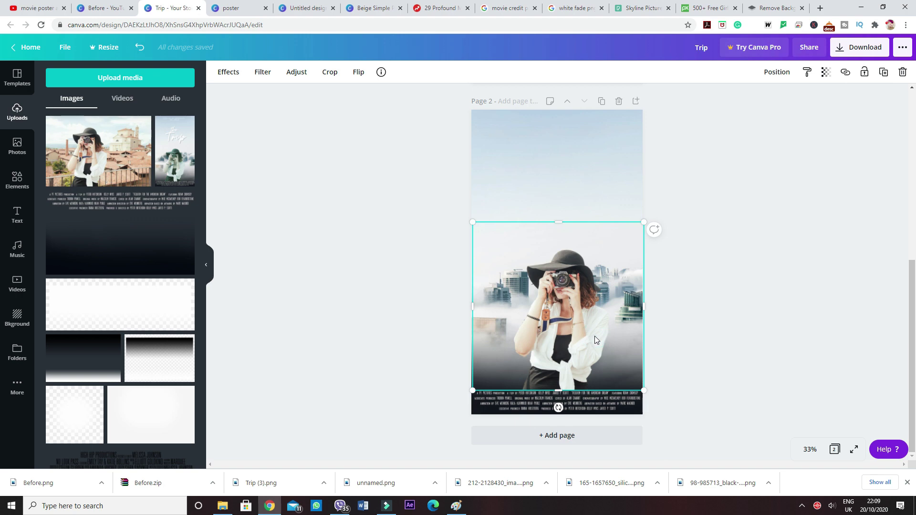
- Lower the woman photo's contrast and set Saturation to -34 and X-Process to -33
{"action": "left_click", "coordinate": [301, 73]}
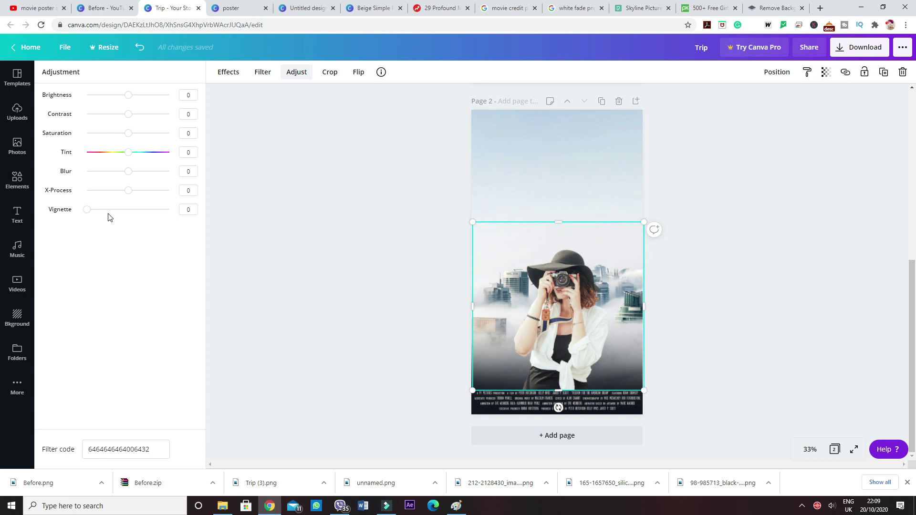
{"action": "left_click", "coordinate": [188, 113]}
{"action": "left_click_drag", "start_coordinate": [127, 115], "coordinate": [123, 117]}
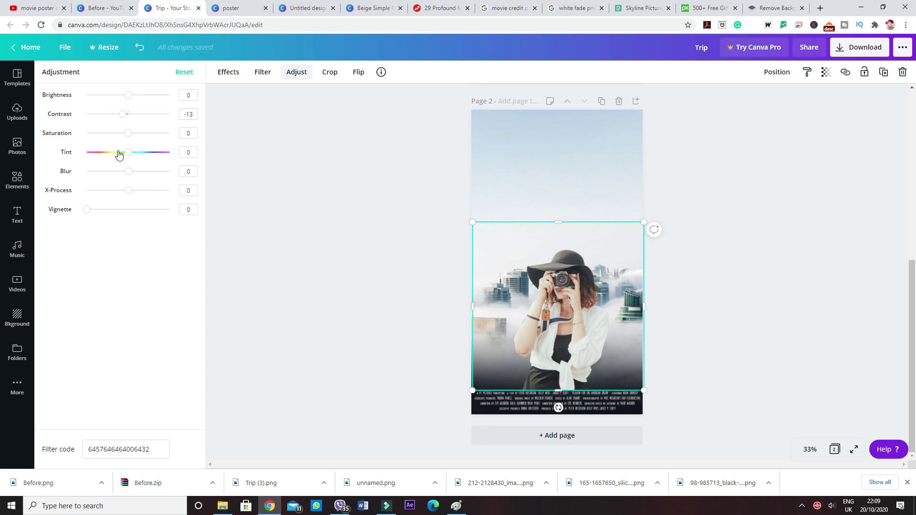
{"action": "left_click_drag", "start_coordinate": [128, 138], "coordinate": [115, 137]}
{"action": "left_click", "coordinate": [126, 192]}
{"action": "left_click_drag", "start_coordinate": [125, 195], "coordinate": [115, 194]}
{"action": "left_click", "coordinate": [728, 313]}
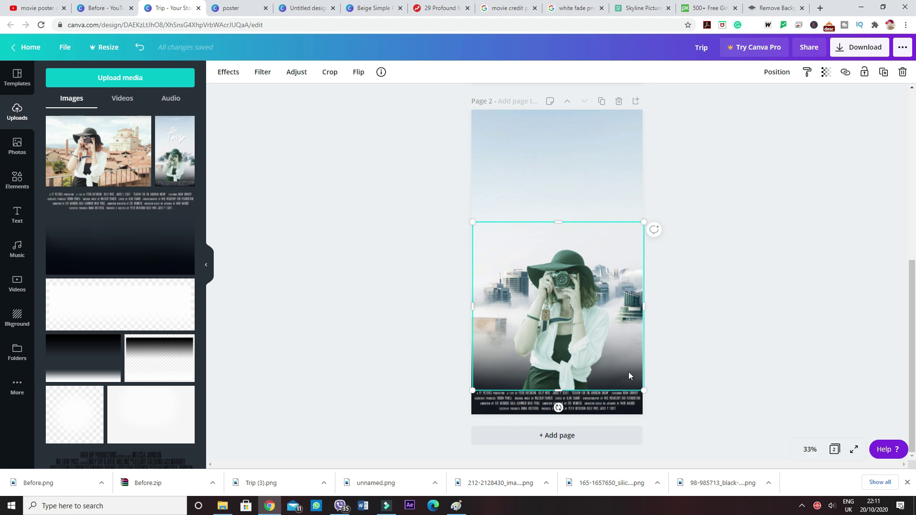
- Move the woman photo one layer backward, behind the fade overlay, via Position
{"action": "left_click", "coordinate": [776, 74]}
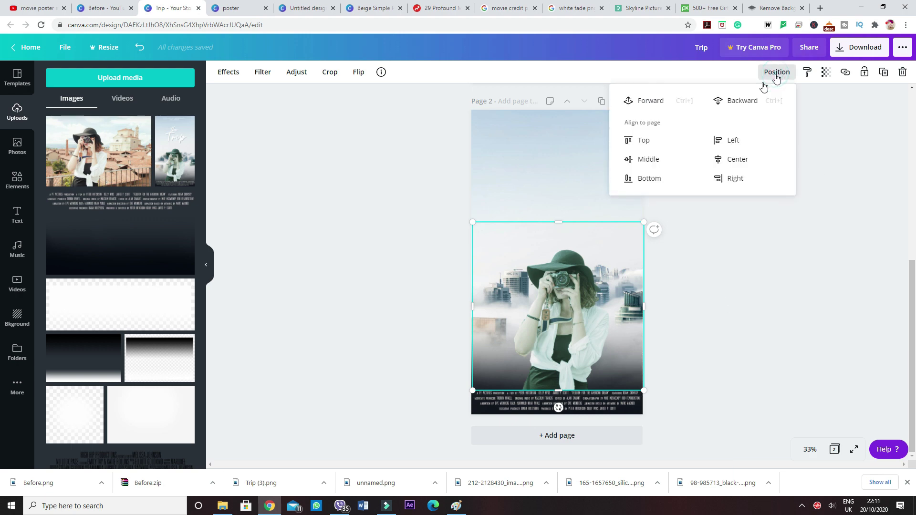
{"action": "left_click", "coordinate": [733, 105]}
{"action": "left_click", "coordinate": [811, 302]}
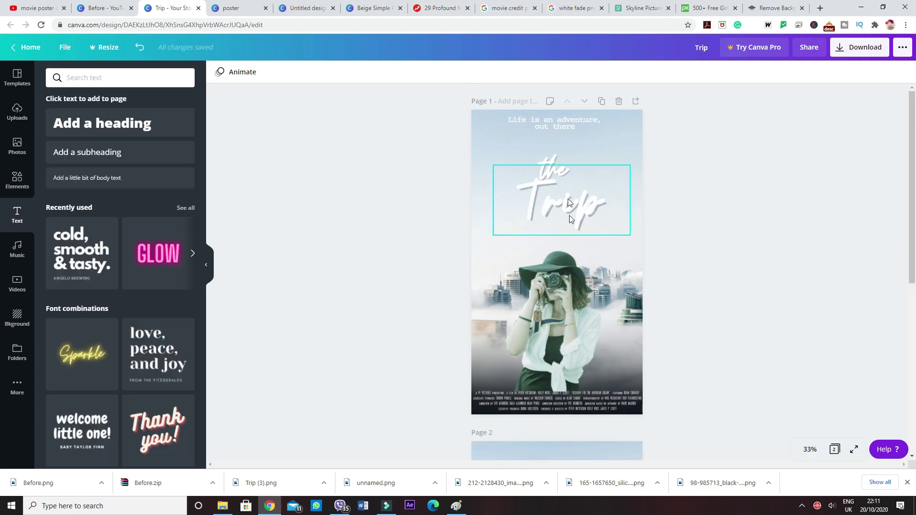
- Add a GLOW neon text in the sky area and change it to lowercase 'the'
{"action": "scroll", "coordinate": [545, 252], "scroll_direction": "down", "scroll_amount": 6}
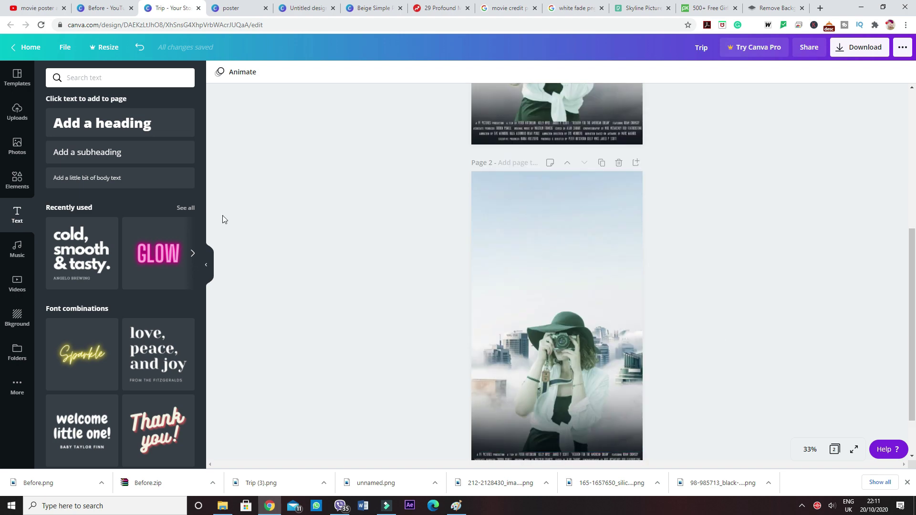
{"action": "left_click", "coordinate": [163, 262]}
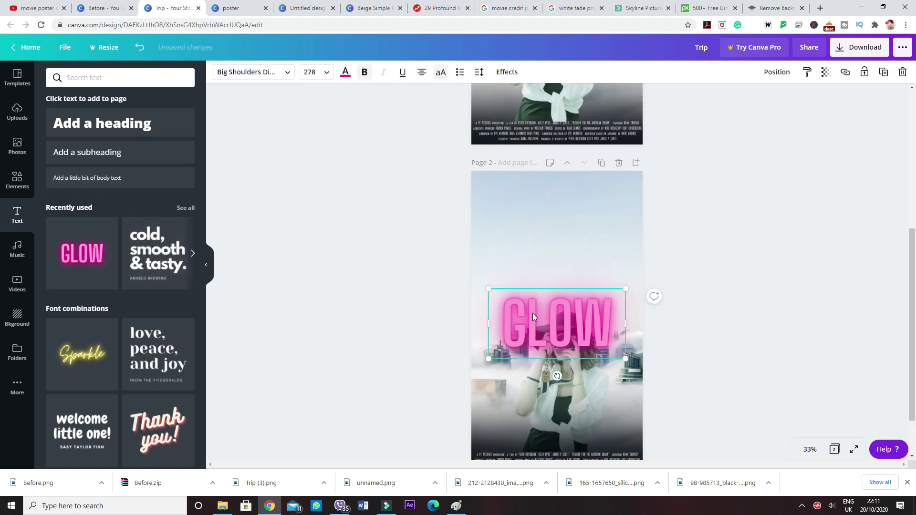
{"action": "left_click_drag", "start_coordinate": [532, 311], "coordinate": [535, 238]}
{"action": "double_click", "coordinate": [559, 253]}
{"action": "type", "text": "THE"}
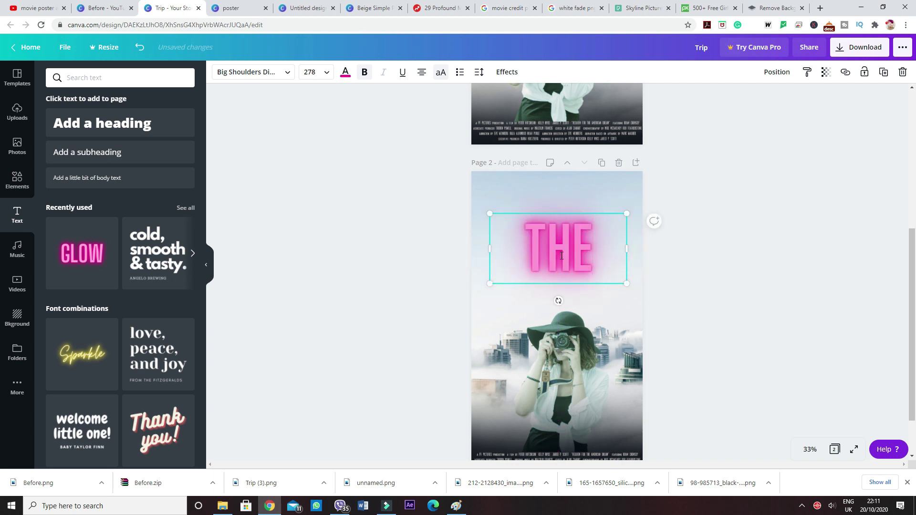
{"action": "left_click", "coordinate": [442, 74]}
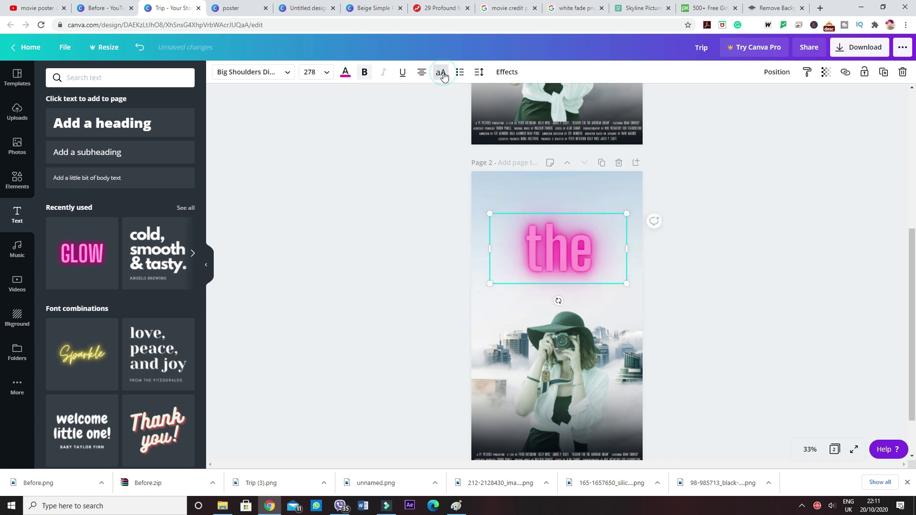
- Change the 'the' text's font to Moontime
{"action": "left_click", "coordinate": [279, 77]}
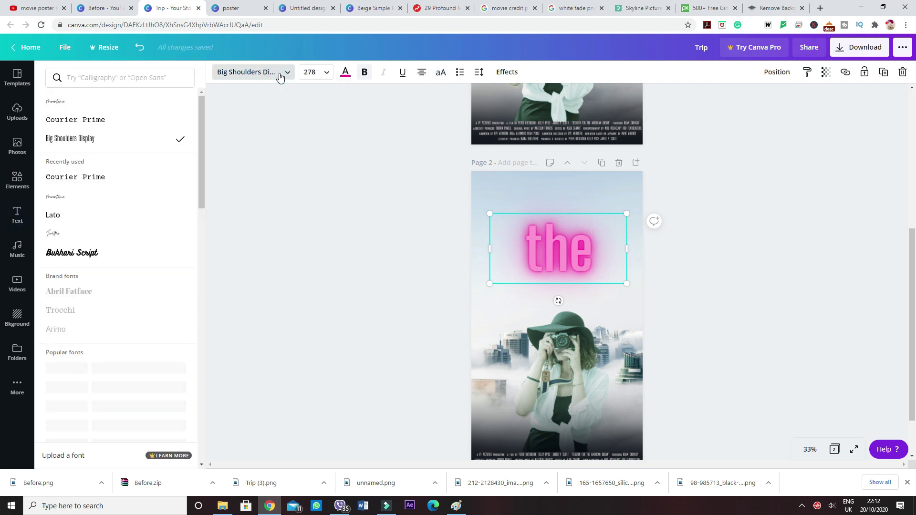
{"action": "left_click", "coordinate": [167, 70]}
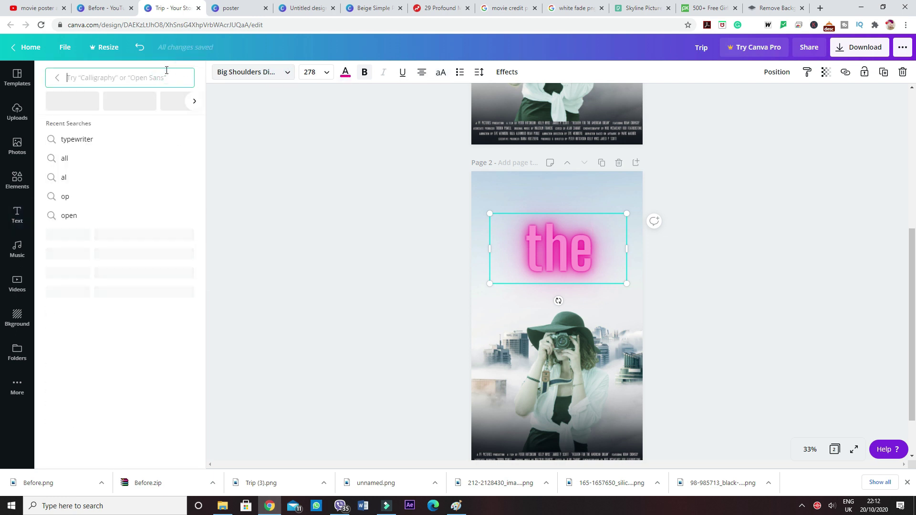
{"action": "type", "text": "moon"}
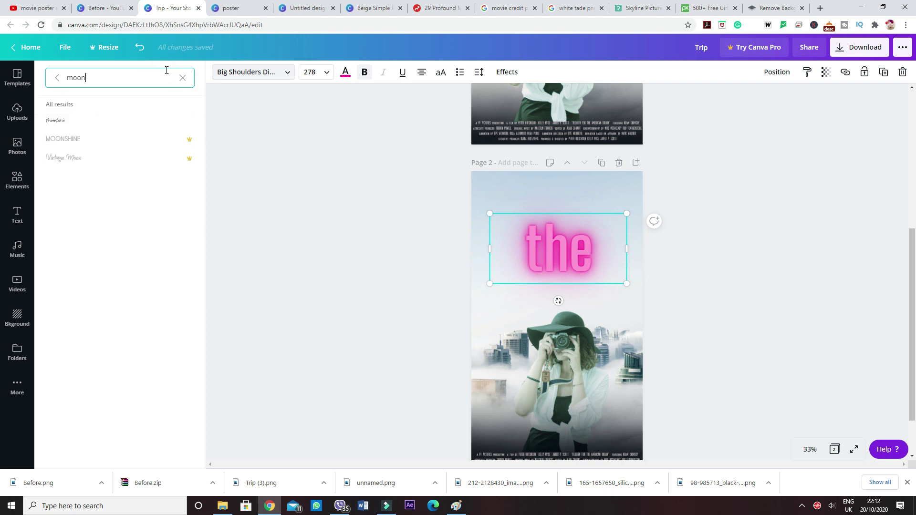
{"action": "left_click", "coordinate": [61, 119]}
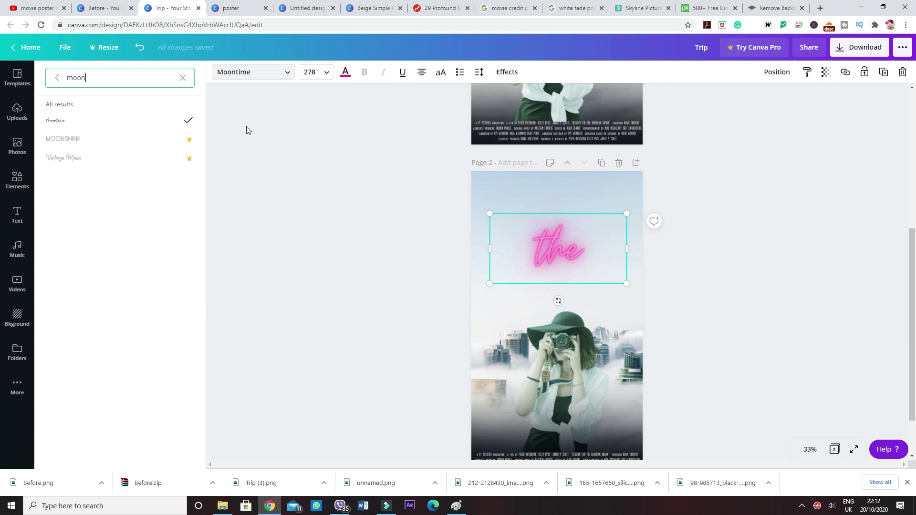
- Shrink 'the', compare it with page 1's title, and set its font size to 162
{"action": "left_click_drag", "start_coordinate": [626, 215], "coordinate": [564, 233]}
{"action": "scroll", "coordinate": [914, 285], "scroll_direction": "up", "scroll_amount": 5}
{"action": "left_click", "coordinate": [541, 96]}
{"action": "scroll", "coordinate": [902, 276], "scroll_direction": "down", "scroll_amount": 3}
{"action": "left_click", "coordinate": [549, 337]}
{"action": "left_click", "coordinate": [311, 72]}
{"action": "type", "text": "162"}
{"action": "key", "text": "Return"}
{"action": "scroll", "coordinate": [892, 177], "scroll_direction": "up", "scroll_amount": 3}
- Set page 2's 'the' to font size 162 so it matches page 1's title
{"action": "left_click", "coordinate": [553, 166]}
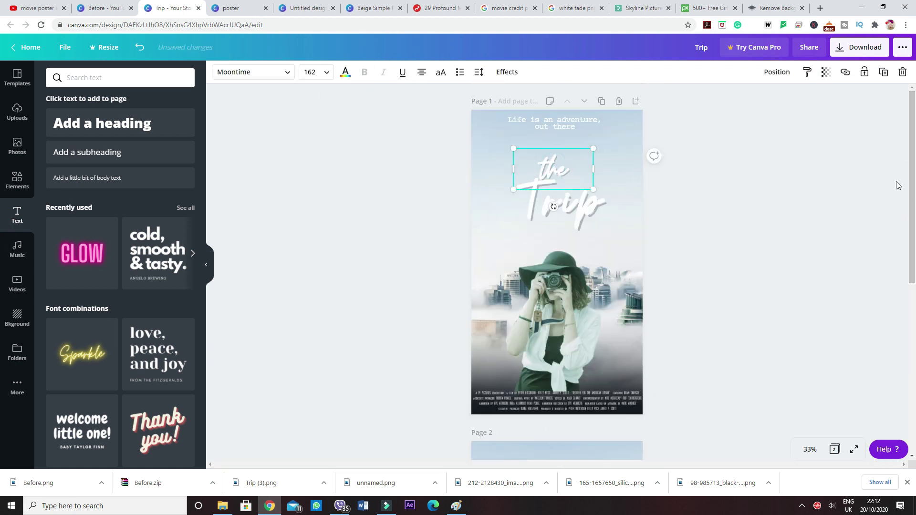
{"action": "scroll", "coordinate": [549, 282], "scroll_direction": "down", "scroll_amount": 4}
{"action": "left_click", "coordinate": [549, 282]}
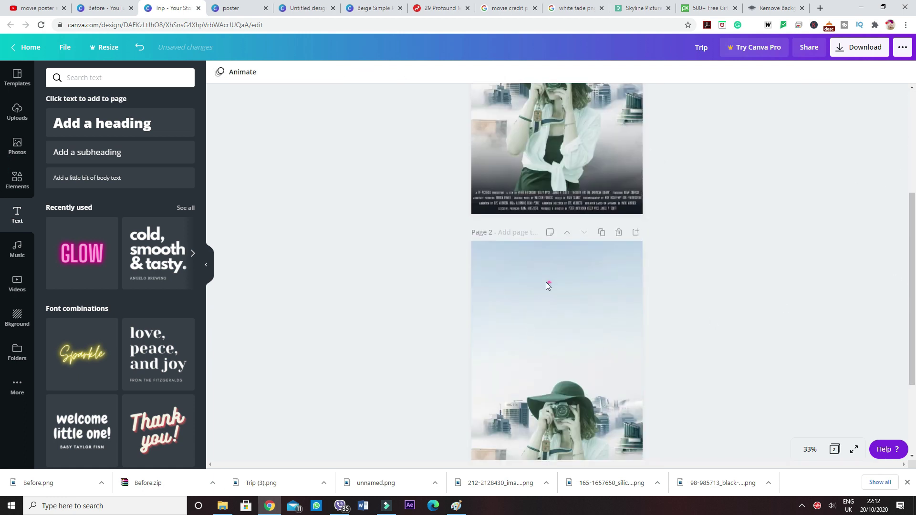
{"action": "left_click", "coordinate": [550, 282]}
{"action": "left_click", "coordinate": [311, 72]}
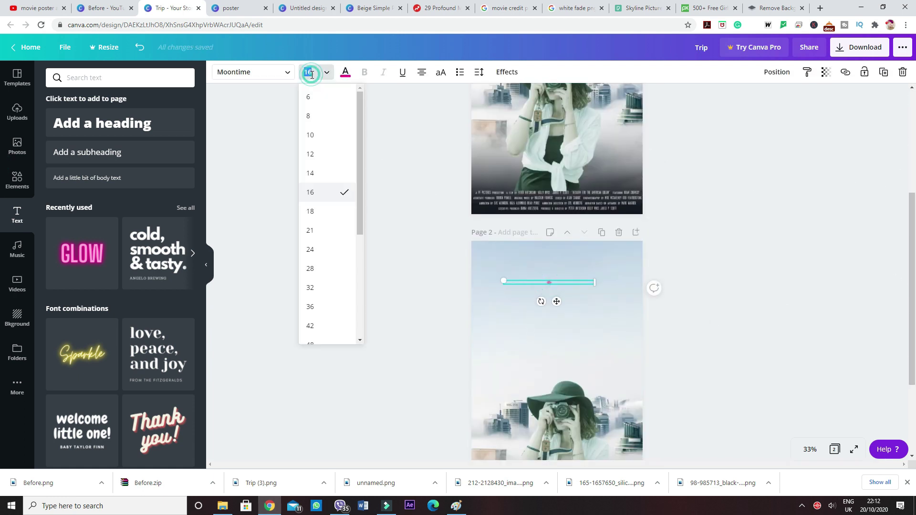
{"action": "type", "text": "12"}
{"action": "type", "text": "62"}
{"action": "key", "text": "Return"}
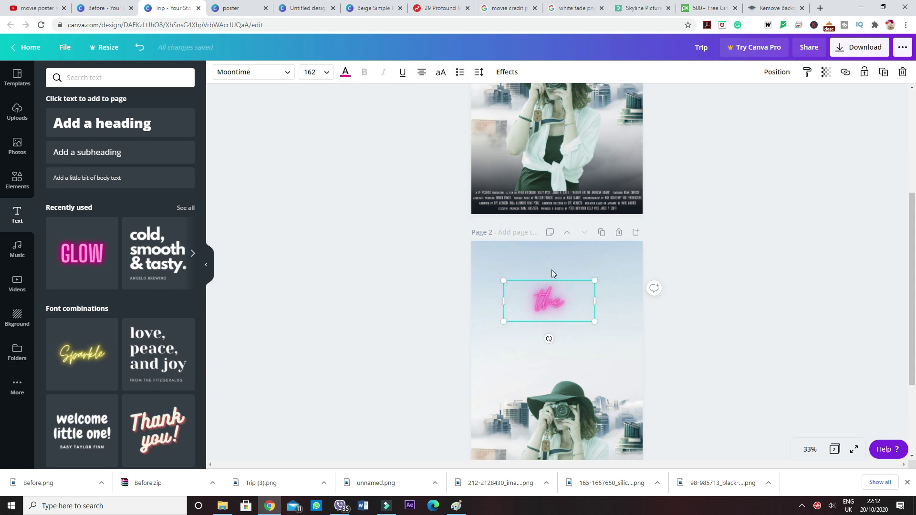
{"action": "double_click", "coordinate": [547, 305]}
{"action": "left_click", "coordinate": [845, 302]}
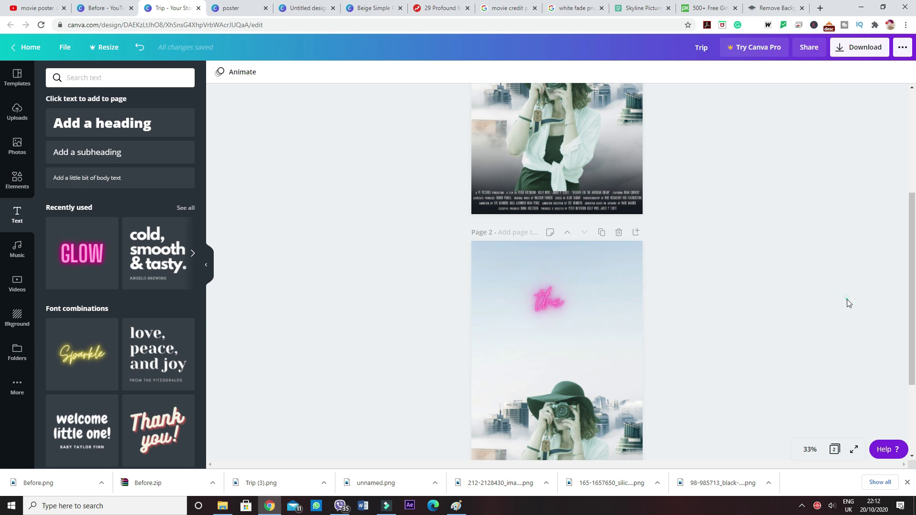
{"action": "left_click", "coordinate": [546, 310]}
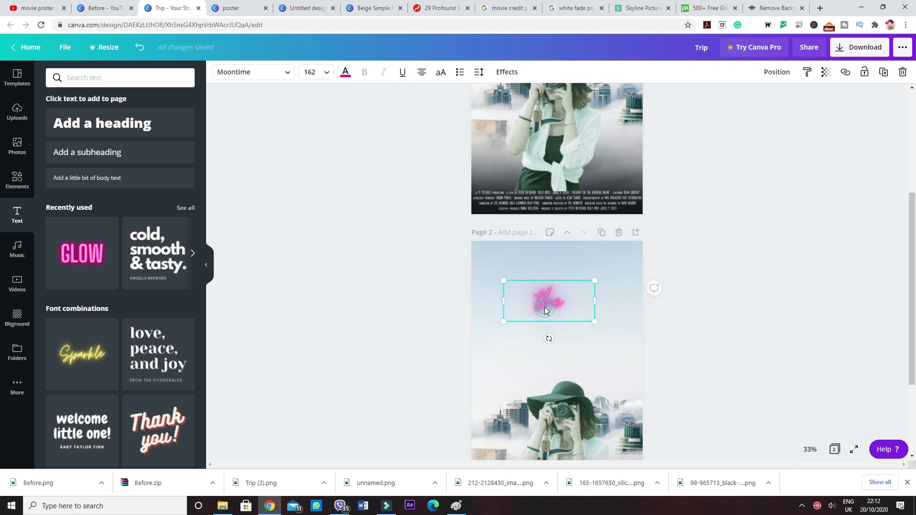
- Replace the neon glow on 'the' with the Splice effect and make the text white
{"action": "left_click", "coordinate": [508, 72]}
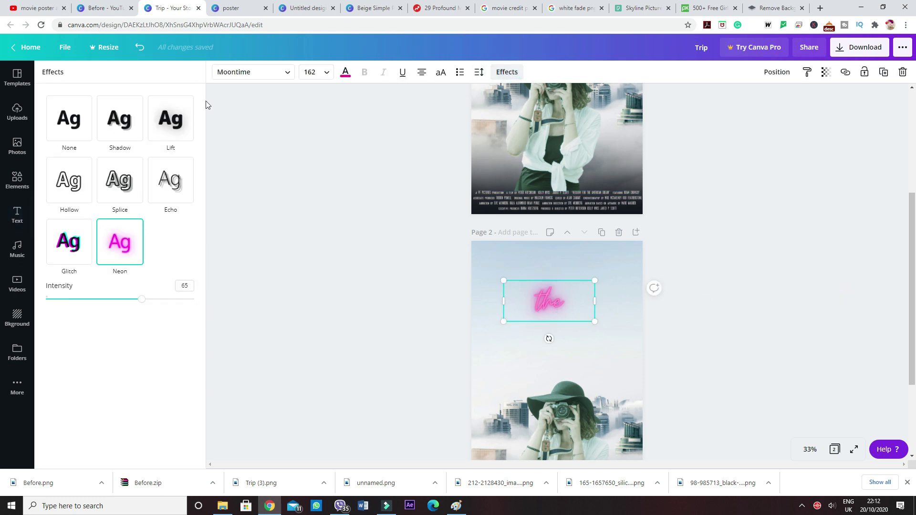
{"action": "left_click", "coordinate": [65, 184]}
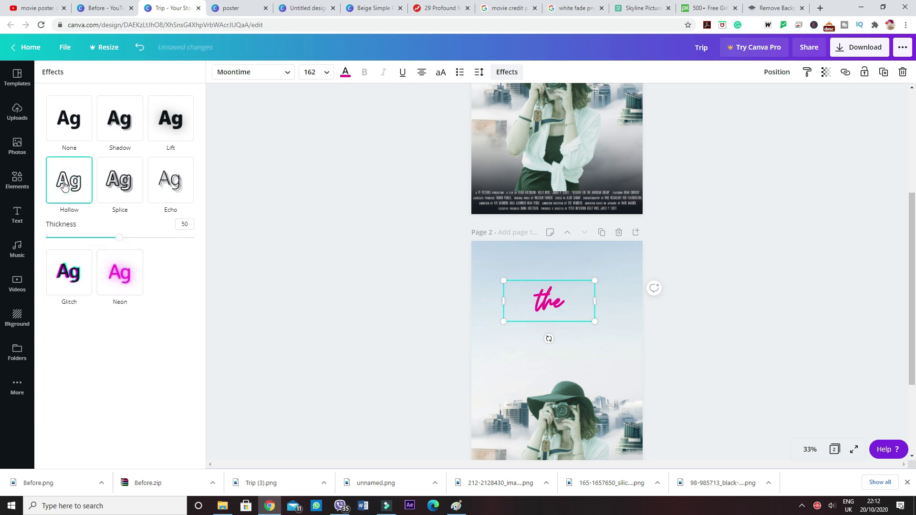
{"action": "left_click", "coordinate": [120, 187]}
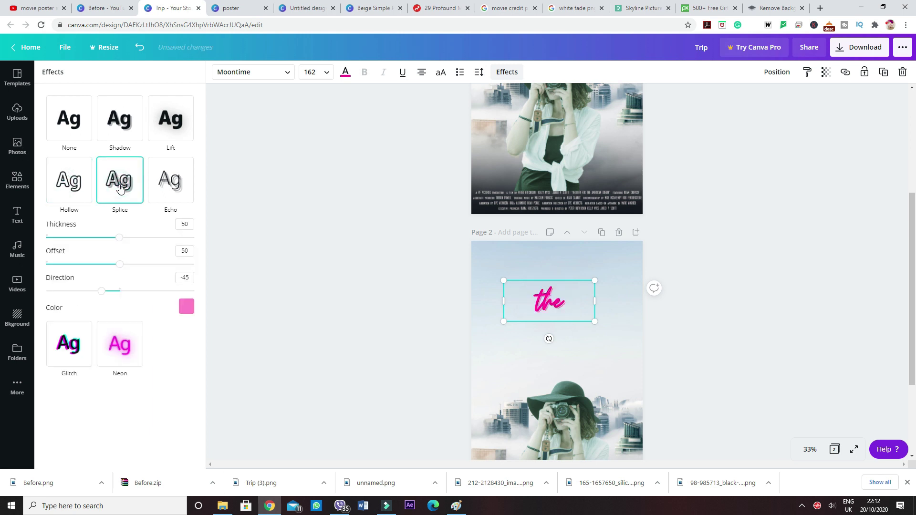
{"action": "left_click", "coordinate": [186, 306]}
{"action": "scroll", "coordinate": [553, 347], "scroll_direction": "up", "scroll_amount": 1}
{"action": "left_click", "coordinate": [552, 347]}
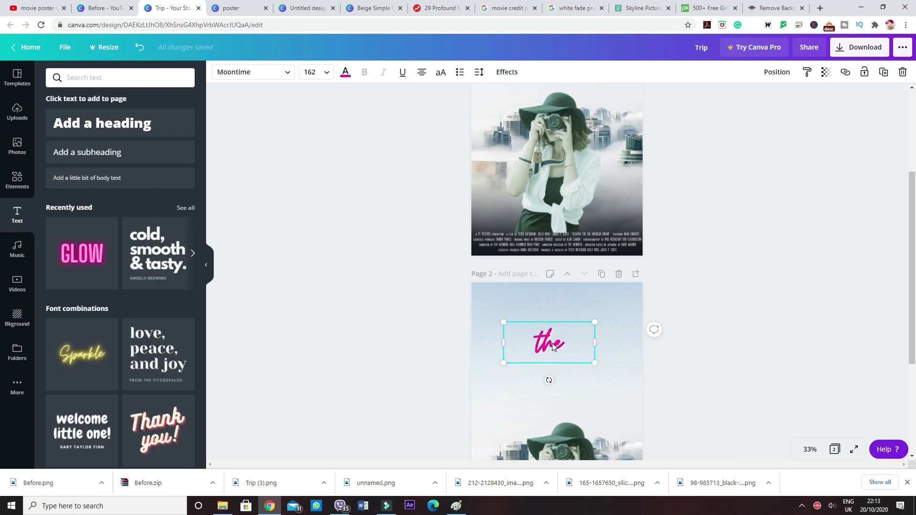
{"action": "left_click", "coordinate": [821, 326]}
{"action": "left_click", "coordinate": [549, 348]}
{"action": "left_click", "coordinate": [345, 73]}
{"action": "left_click", "coordinate": [81, 176]}
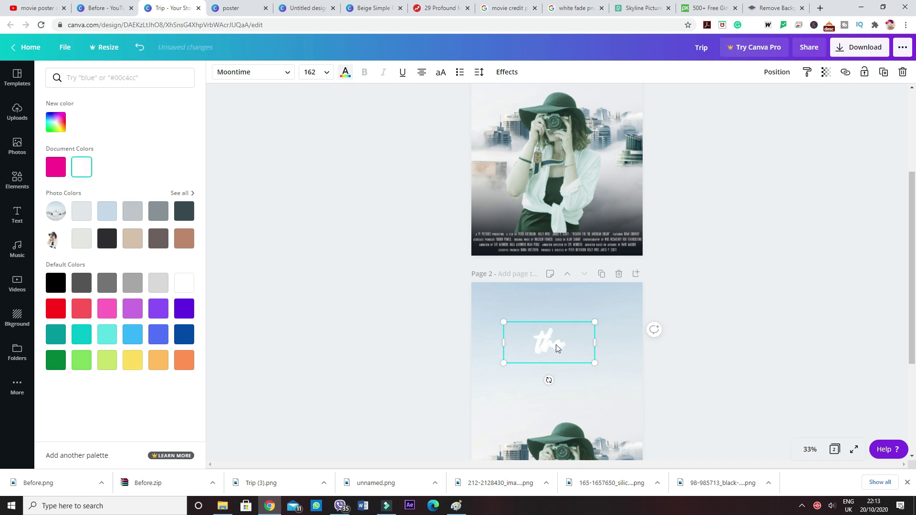
- Set the Splice shadow colour on 'the' to dark grey
{"action": "left_click", "coordinate": [506, 71]}
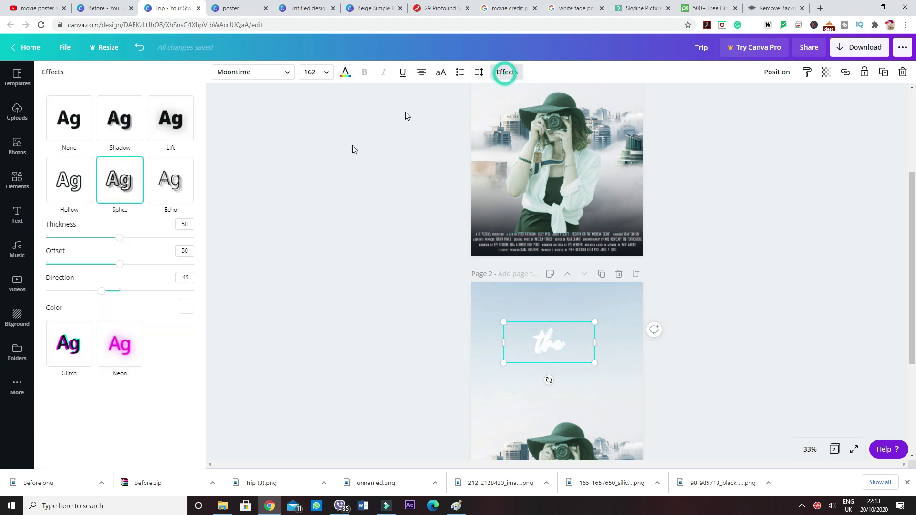
{"action": "left_click", "coordinate": [187, 306]}
{"action": "left_click", "coordinate": [54, 252]}
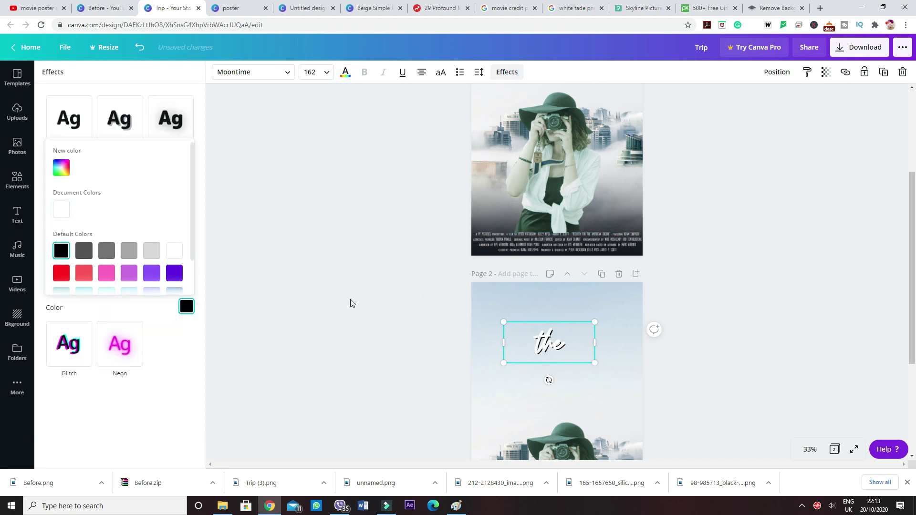
{"action": "left_click", "coordinate": [681, 303]}
{"action": "scroll", "coordinate": [681, 304], "scroll_direction": "up", "scroll_amount": 2}
{"action": "scroll", "coordinate": [679, 300], "scroll_direction": "up", "scroll_amount": 3}
{"action": "scroll", "coordinate": [679, 300], "scroll_direction": "down", "scroll_amount": 2}
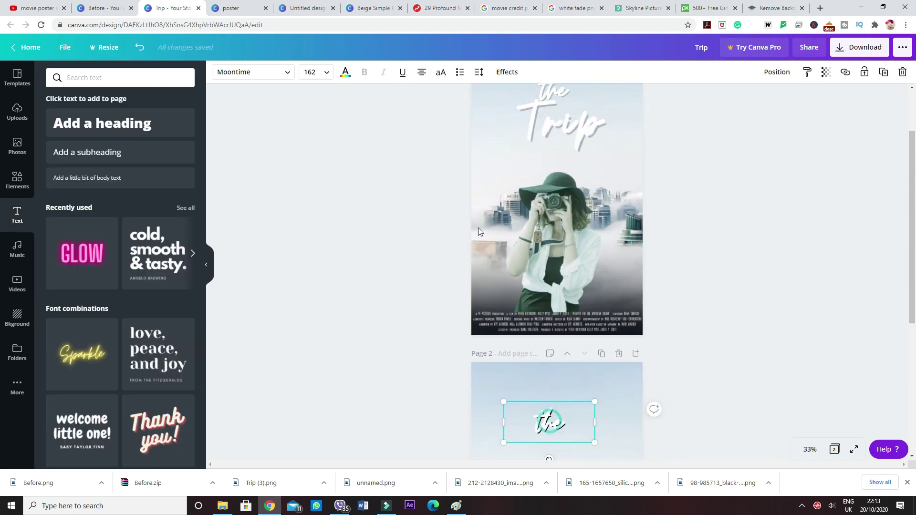
{"action": "left_click", "coordinate": [506, 71]}
{"action": "left_click", "coordinate": [186, 306]}
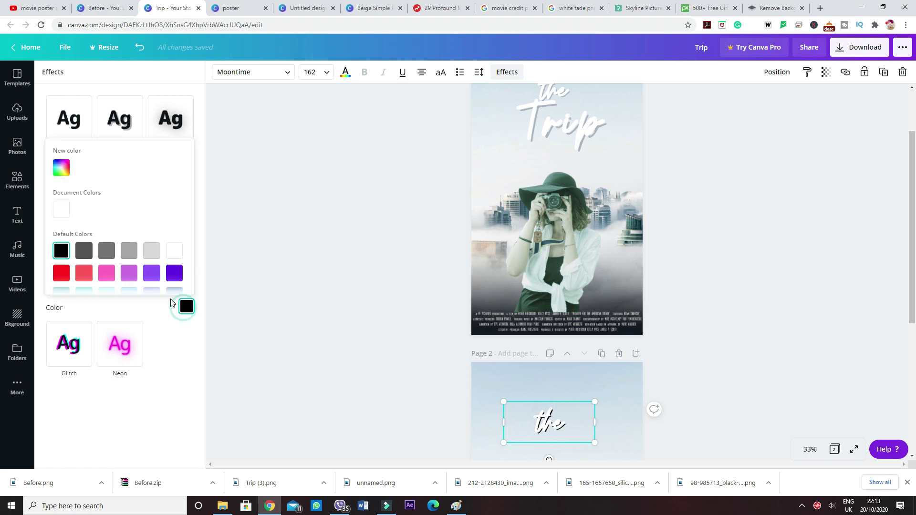
{"action": "left_click", "coordinate": [106, 251]}
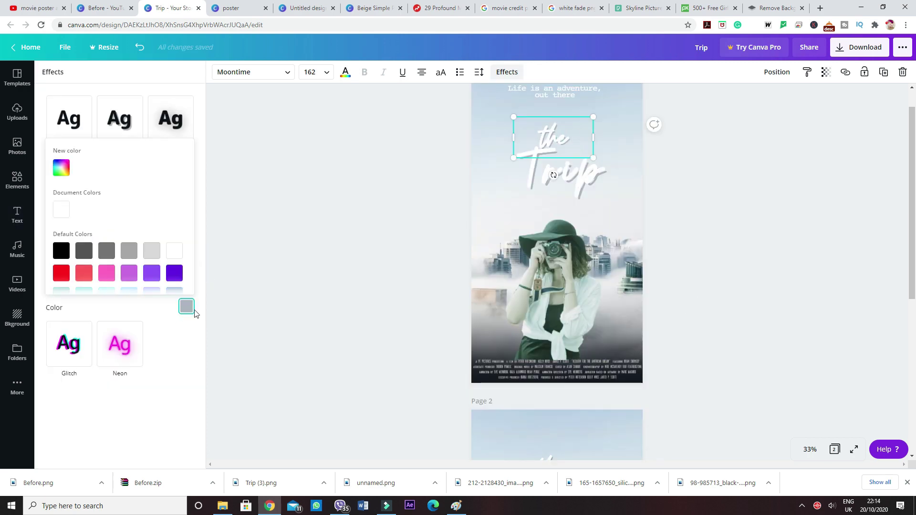
{"action": "left_click", "coordinate": [665, 336]}
{"action": "scroll", "coordinate": [667, 340], "scroll_direction": "down", "scroll_amount": 2}
- Copy the script 'Trip' title from page 1 and place it under 'the' on page 2
{"action": "scroll", "coordinate": [659, 335], "scroll_direction": "down", "scroll_amount": 2}
{"action": "scroll", "coordinate": [614, 325], "scroll_direction": "up", "scroll_amount": 5}
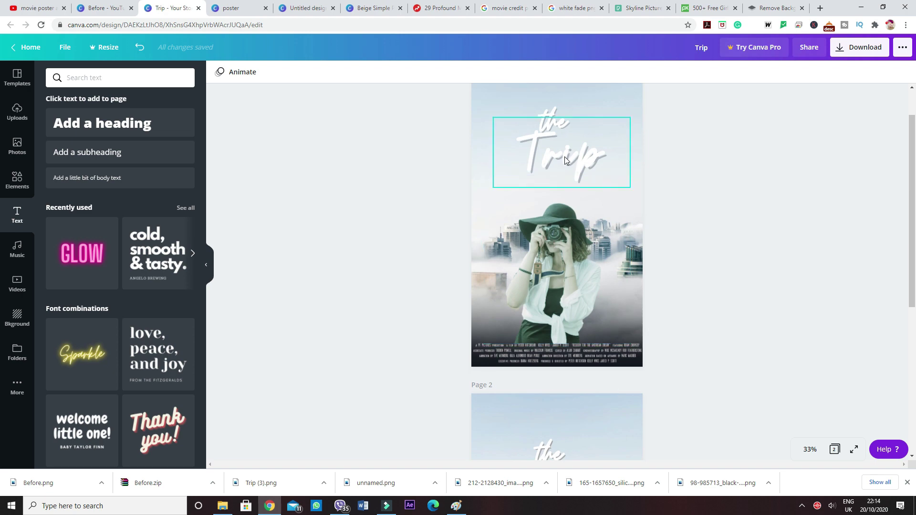
{"action": "left_click", "coordinate": [565, 157]}
{"action": "scroll", "coordinate": [516, 301], "scroll_direction": "down", "scroll_amount": 2}
{"action": "left_click", "coordinate": [516, 301]}
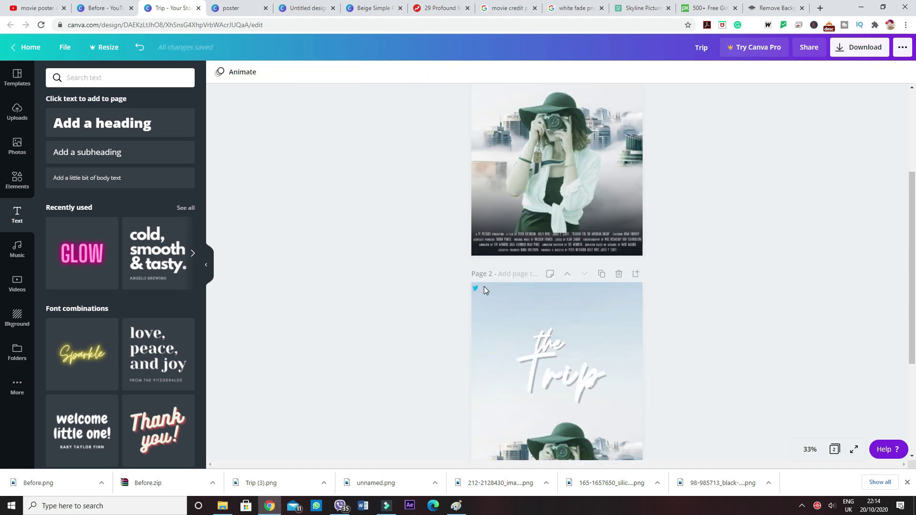
{"action": "scroll", "coordinate": [483, 289], "scroll_direction": "up", "scroll_amount": 3}
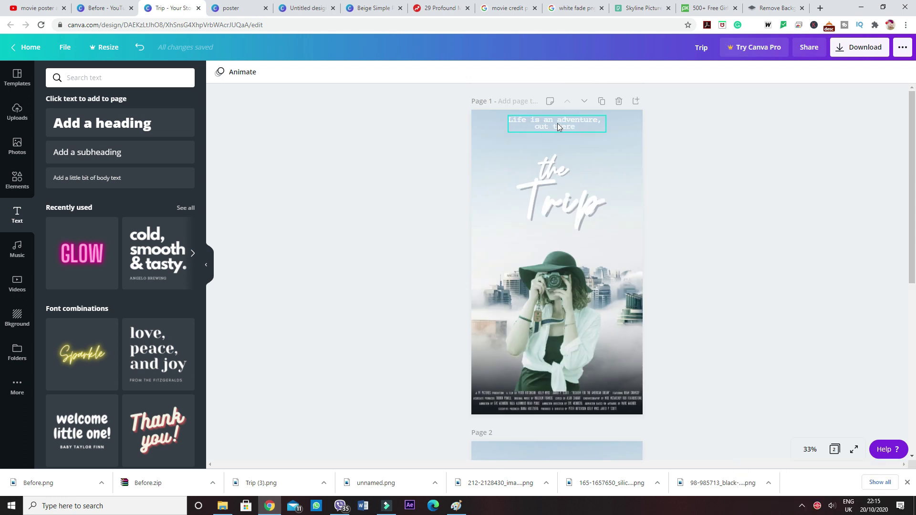
{"action": "left_click", "coordinate": [441, 6]}
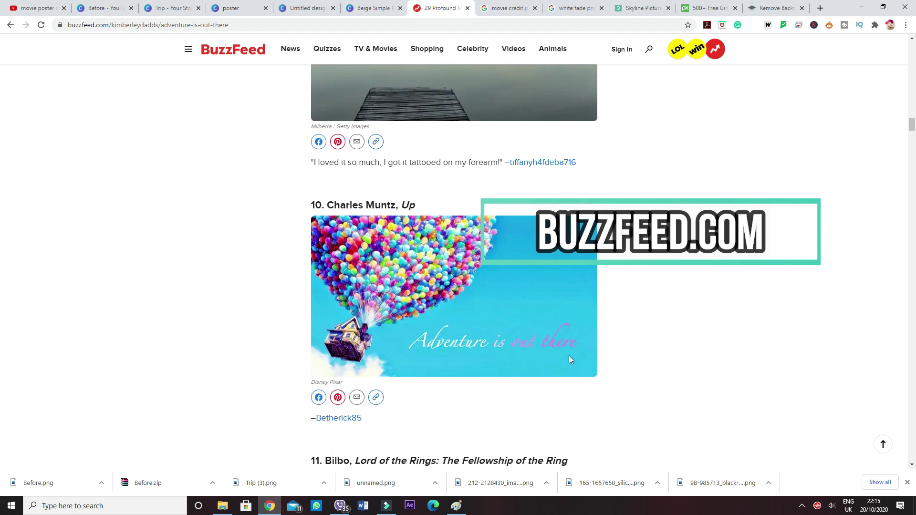
{"action": "left_click", "coordinate": [169, 5]}
{"action": "left_click", "coordinate": [550, 125]}
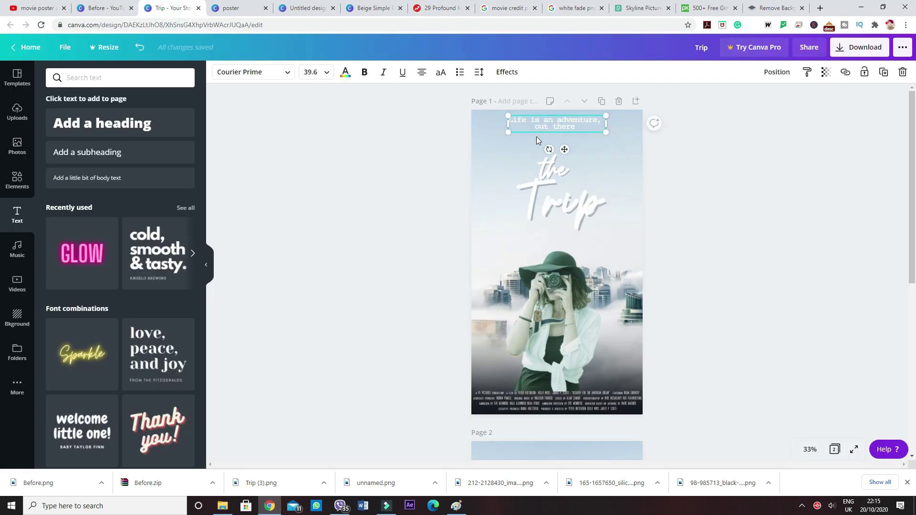
- Open the quote's font list, then switch to the YouTube 'movie poster adobe photoshop' results
{"action": "left_click", "coordinate": [238, 74]}
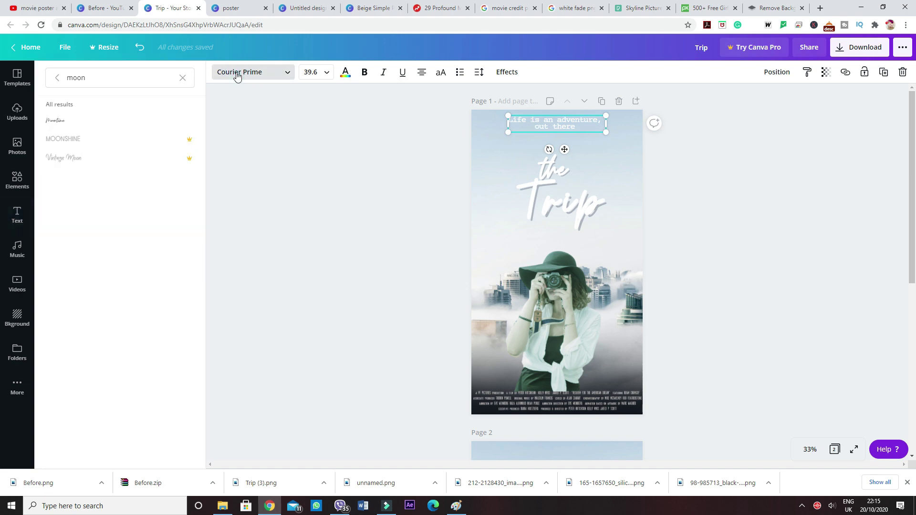
{"action": "left_click", "coordinate": [36, 8]}
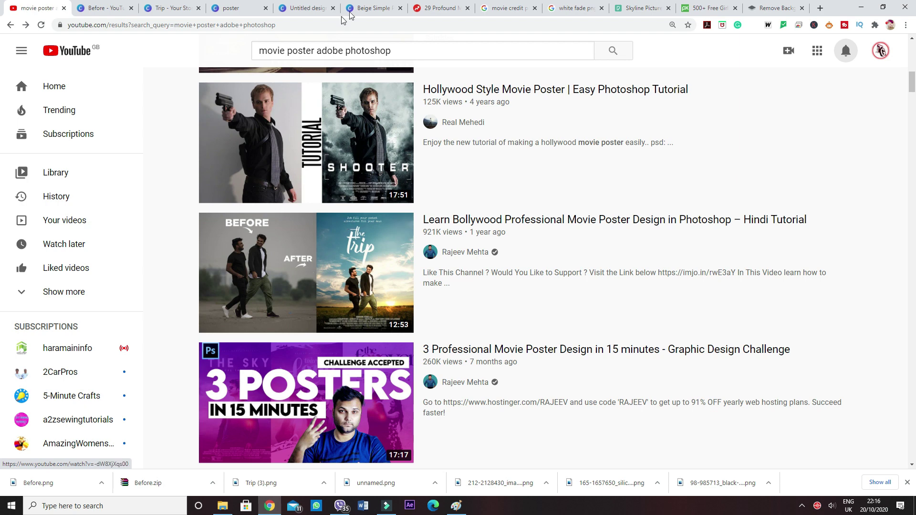
- Switch back to the 'Trip - Your Story' Canva tab to show the poster design
{"action": "left_click", "coordinate": [177, 8]}
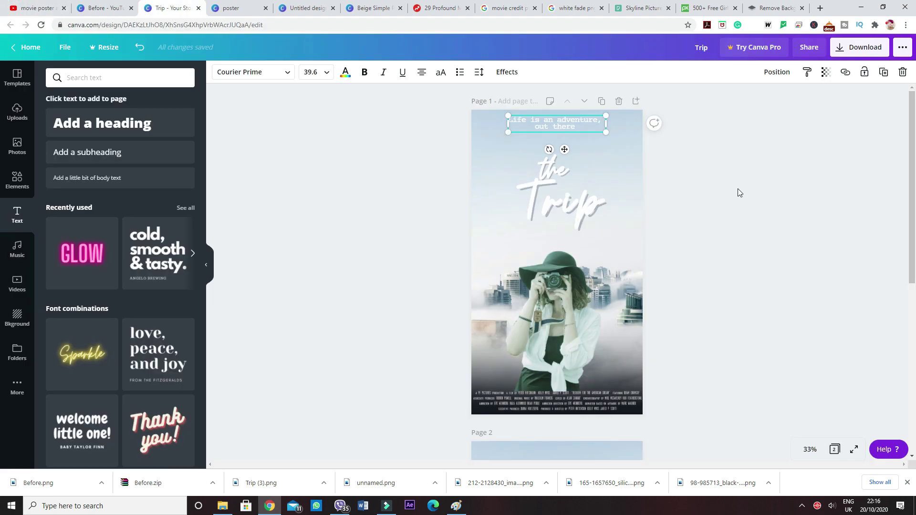
- Paste the 'Life is an adventure, out there' quote onto the top of page 2
{"action": "left_click", "coordinate": [737, 189]}
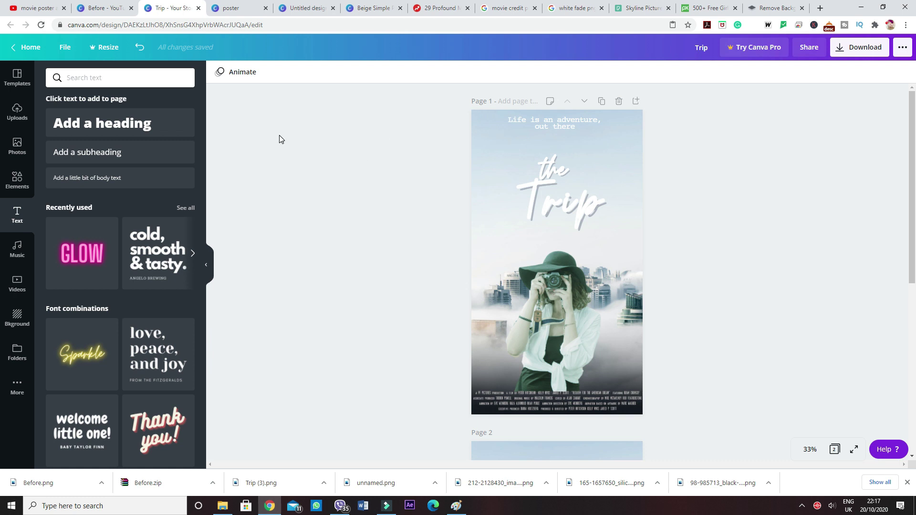
{"action": "left_click", "coordinate": [395, 215]}
{"action": "scroll", "coordinate": [395, 218], "scroll_direction": "down", "scroll_amount": 2}
{"action": "scroll", "coordinate": [395, 218], "scroll_direction": "up", "scroll_amount": 2}
{"action": "left_click", "coordinate": [581, 121]}
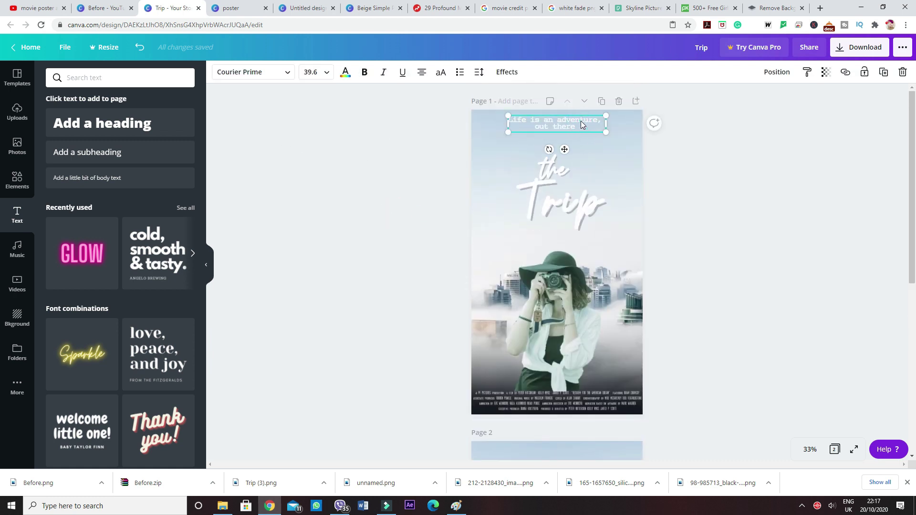
{"action": "scroll", "coordinate": [580, 121], "scroll_direction": "down", "scroll_amount": 5}
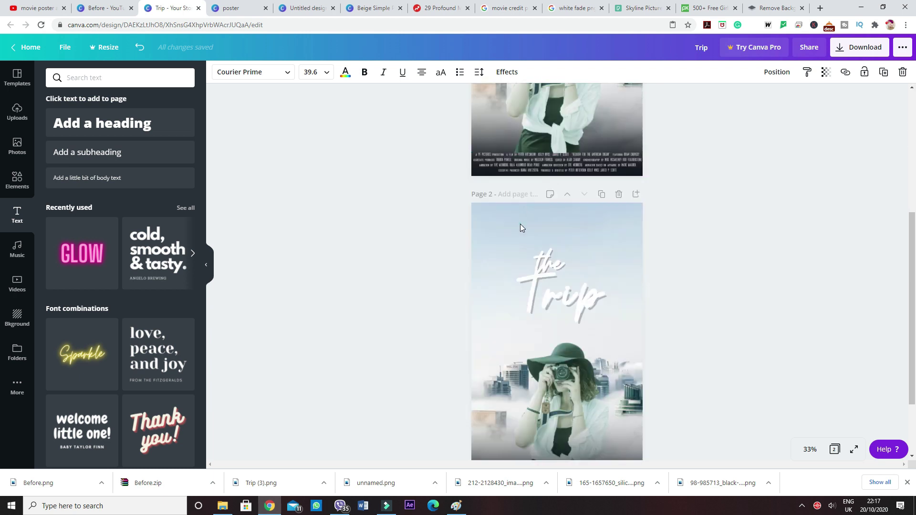
{"action": "left_click", "coordinate": [520, 224]}
{"action": "key", "text": "ctrl+v"}
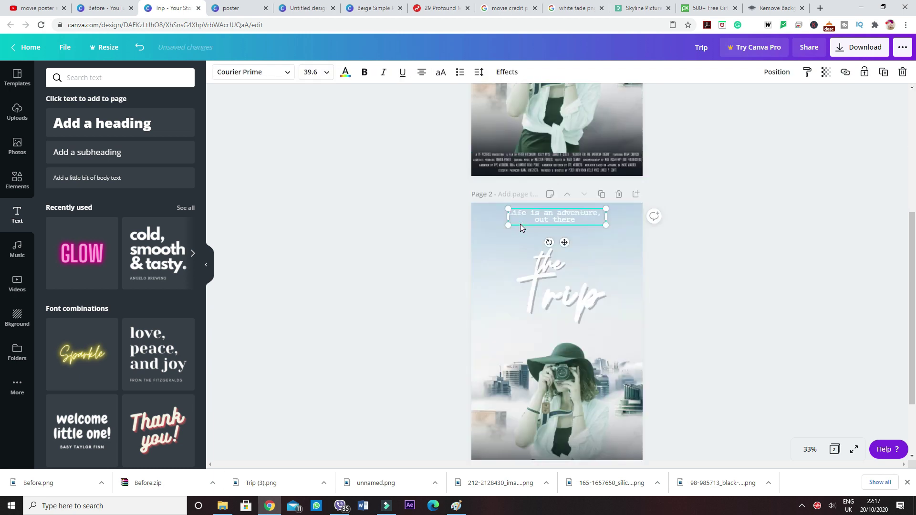
{"action": "left_click", "coordinate": [742, 254]}
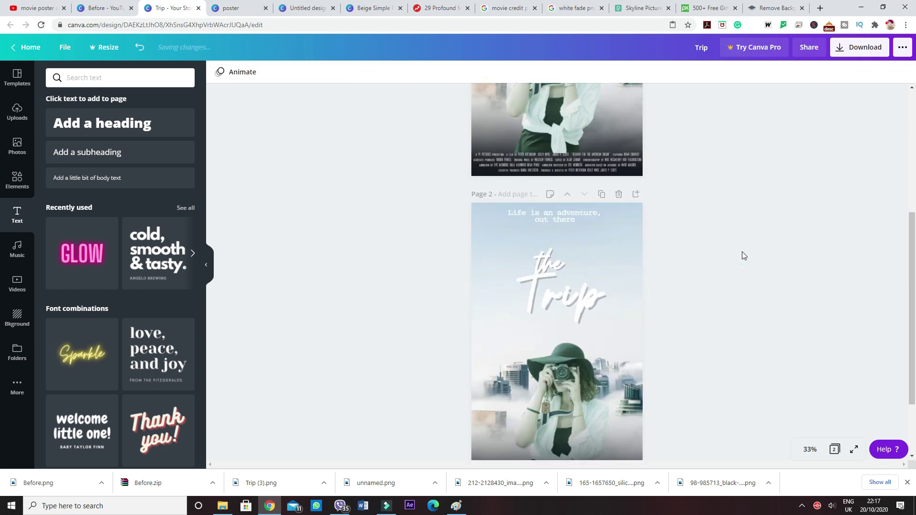
- Nudge the word 'the' on page 2 slightly right and up into place
{"action": "scroll", "coordinate": [620, 258], "scroll_direction": "down", "scroll_amount": 2}
{"action": "scroll", "coordinate": [551, 335], "scroll_direction": "up", "scroll_amount": 5}
{"action": "left_click", "coordinate": [551, 376]}
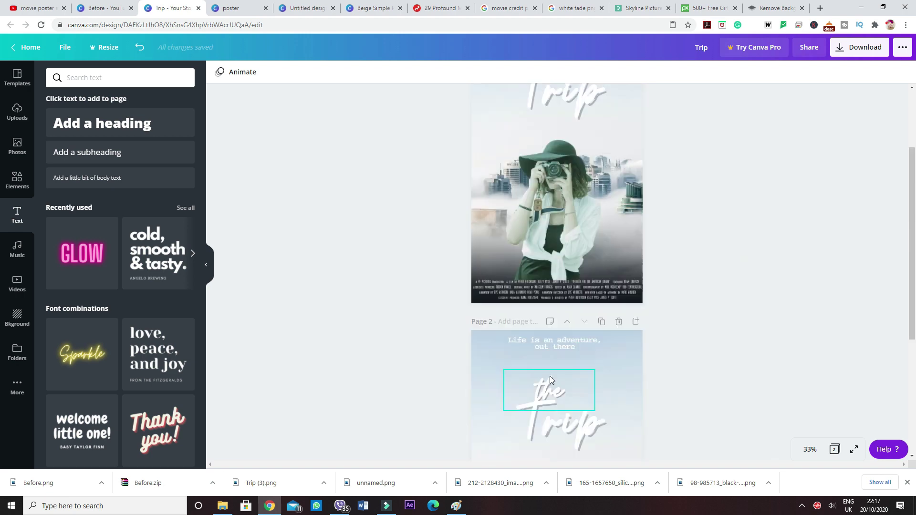
{"action": "key", "text": "shift+Right"}
{"action": "key", "text": "shift+Right"}
{"action": "key", "text": "shift+Right"}
{"action": "key", "text": "Up"}
{"action": "key", "text": "Up"}
{"action": "key", "text": "Up"}
{"action": "key", "text": "Up"}
{"action": "key", "text": "Up"}
{"action": "key", "text": "Up"}
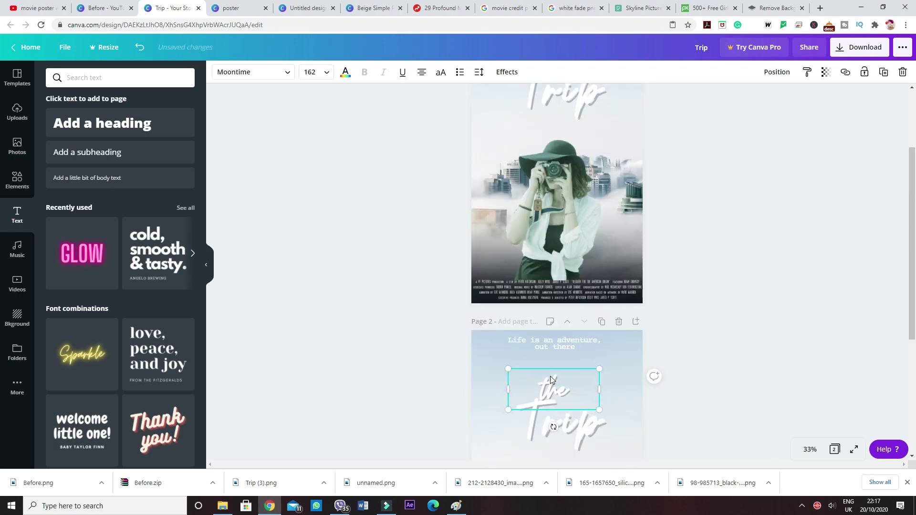
{"action": "left_click", "coordinate": [766, 352]}
{"action": "scroll", "coordinate": [764, 349], "scroll_direction": "down", "scroll_amount": 5}
{"action": "scroll", "coordinate": [759, 342], "scroll_direction": "up", "scroll_amount": 5}
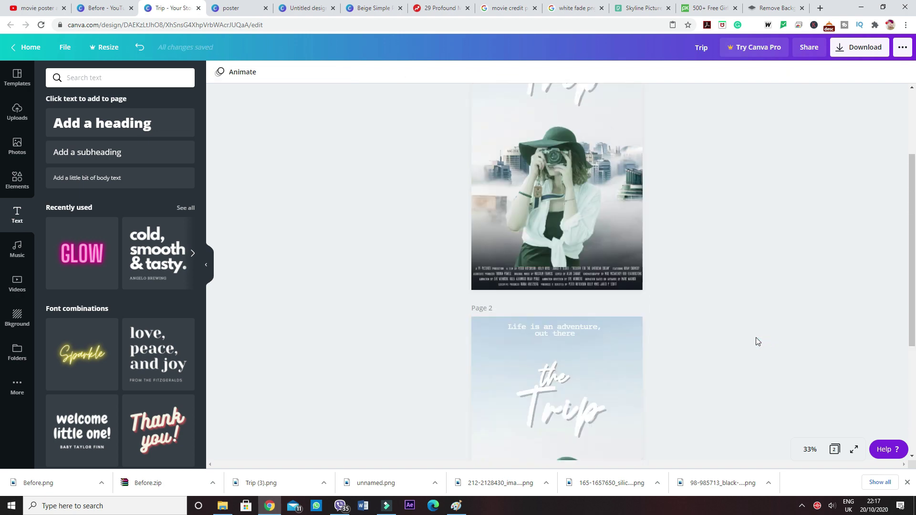
{"action": "left_click", "coordinate": [115, 9]}
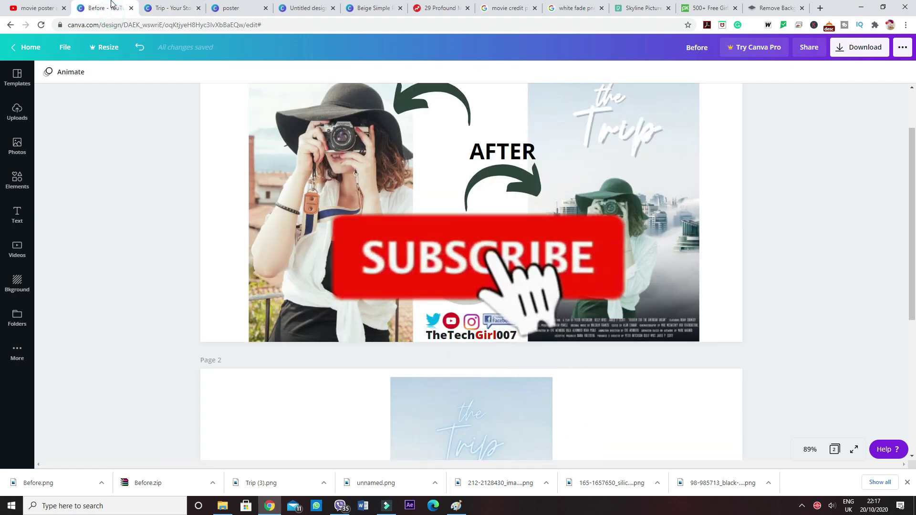
{"action": "scroll", "coordinate": [262, 104], "scroll_direction": "up", "scroll_amount": 2}
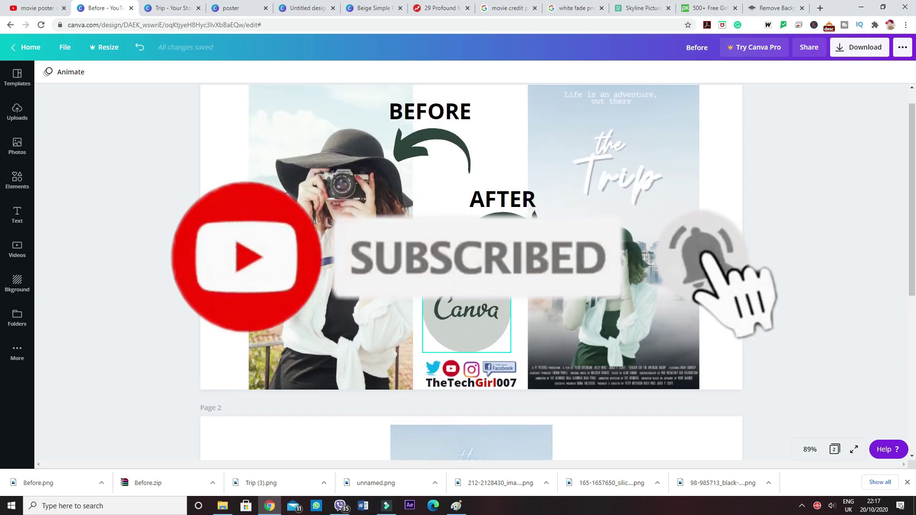